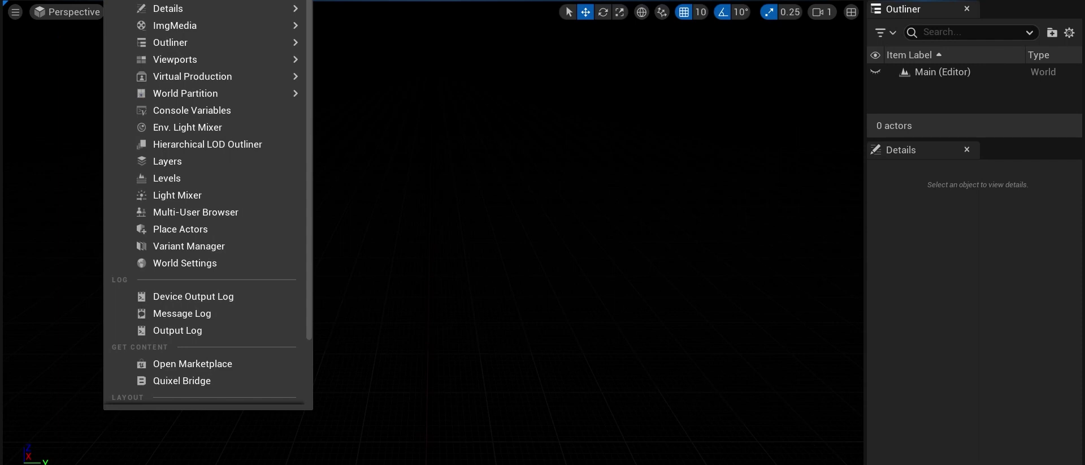
Step: Create a sky light, atmospheric light, sky atmosphere, volumetric cloud and height fog with the Env. Light Mixer
left_click(199, 128)
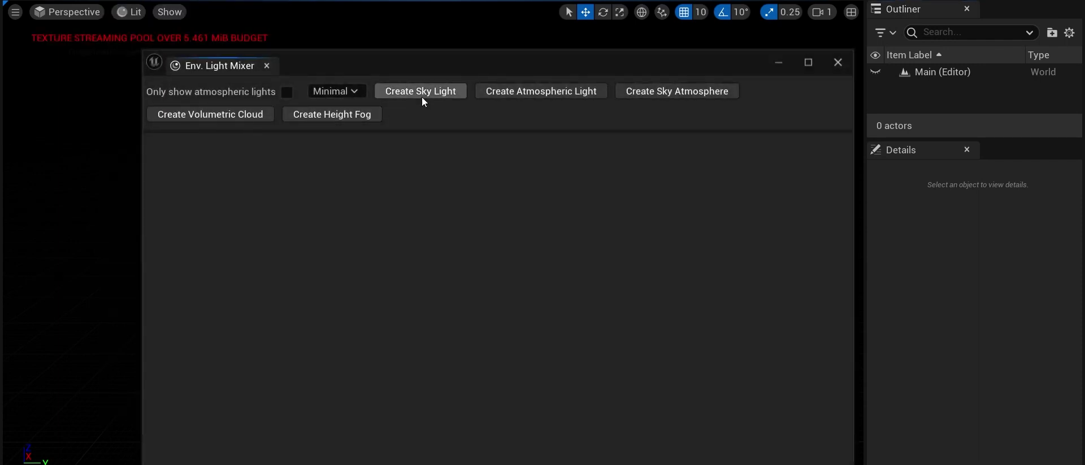
left_click(422, 96)
left_click(436, 89)
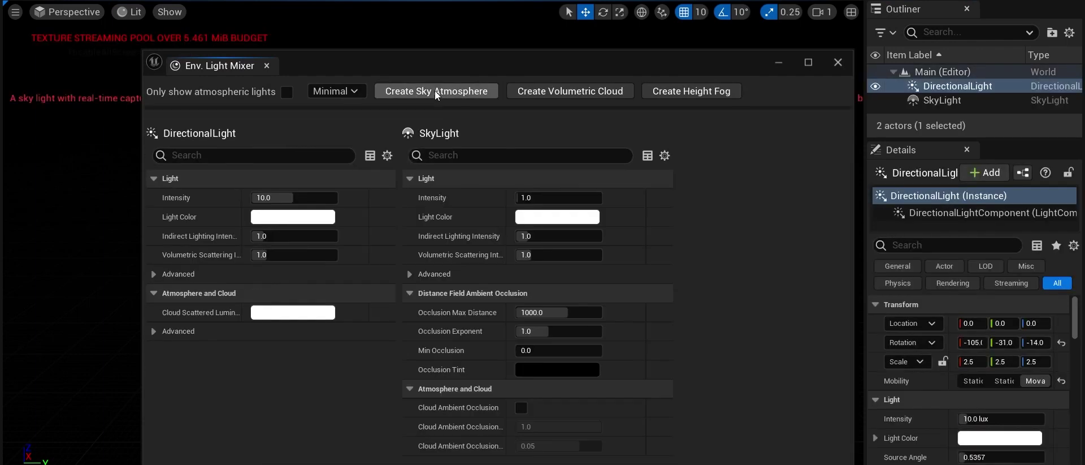
left_click(458, 93)
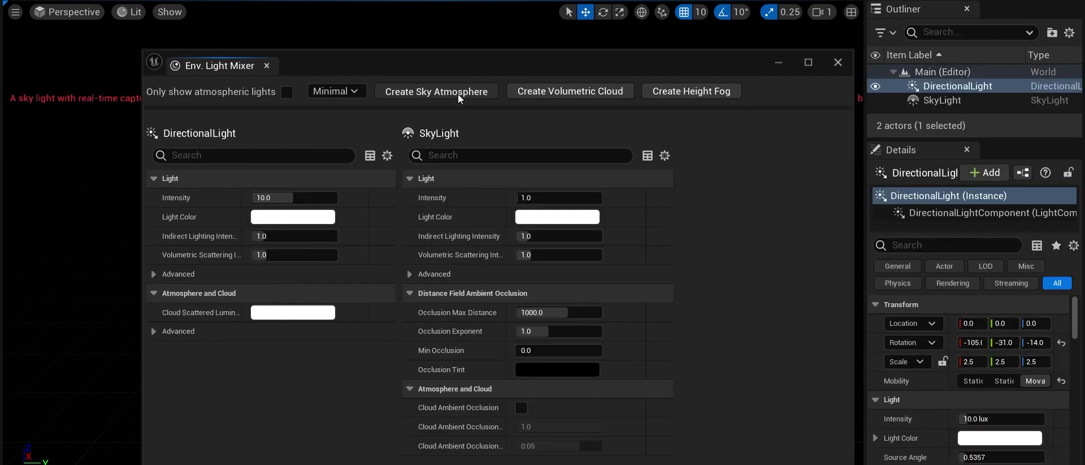
left_click(473, 94)
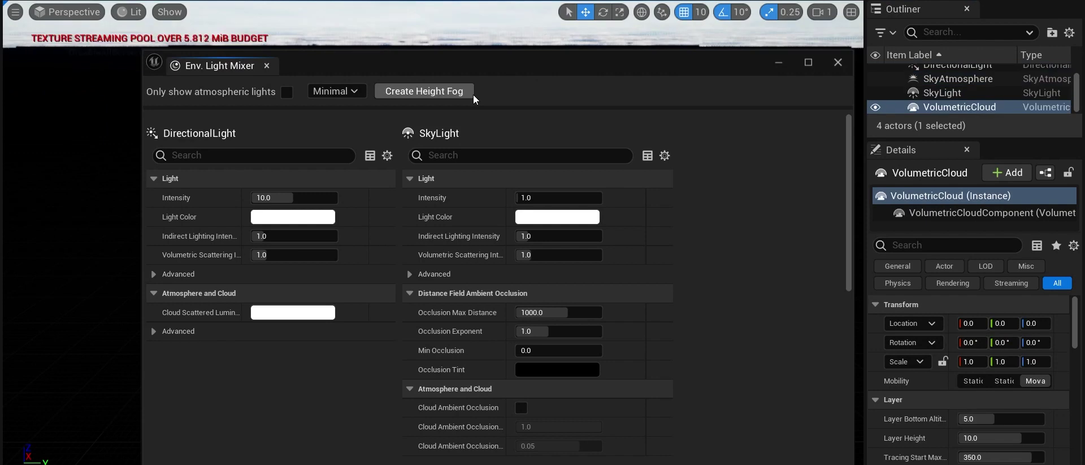
left_click(446, 94)
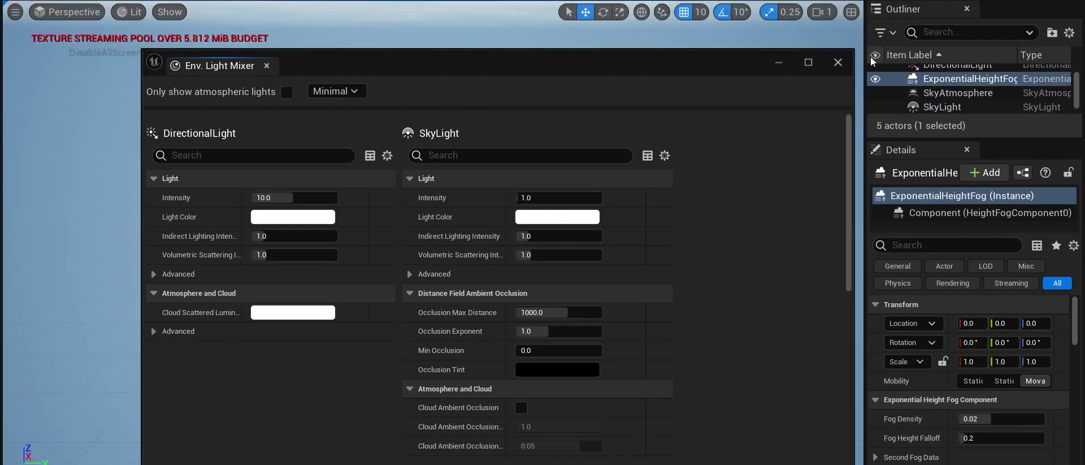
left_click(838, 62)
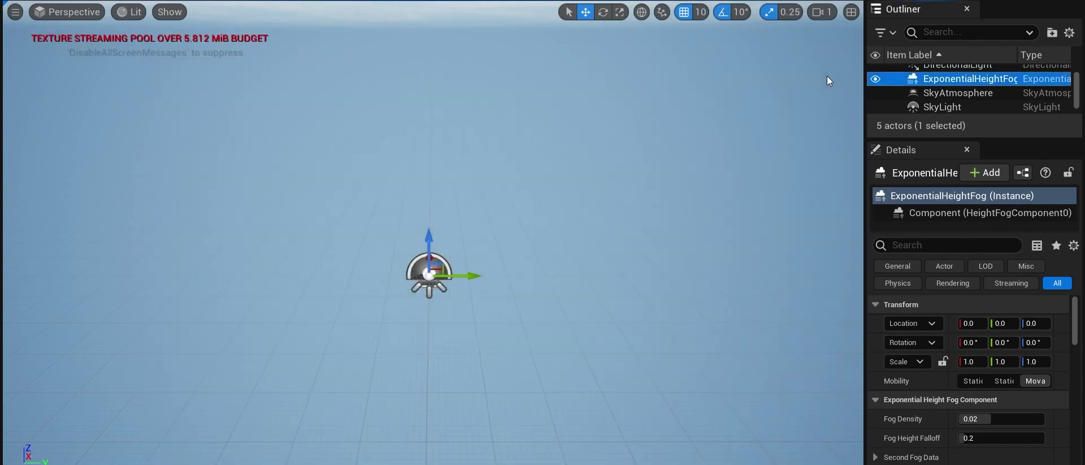
left_click(619, 268)
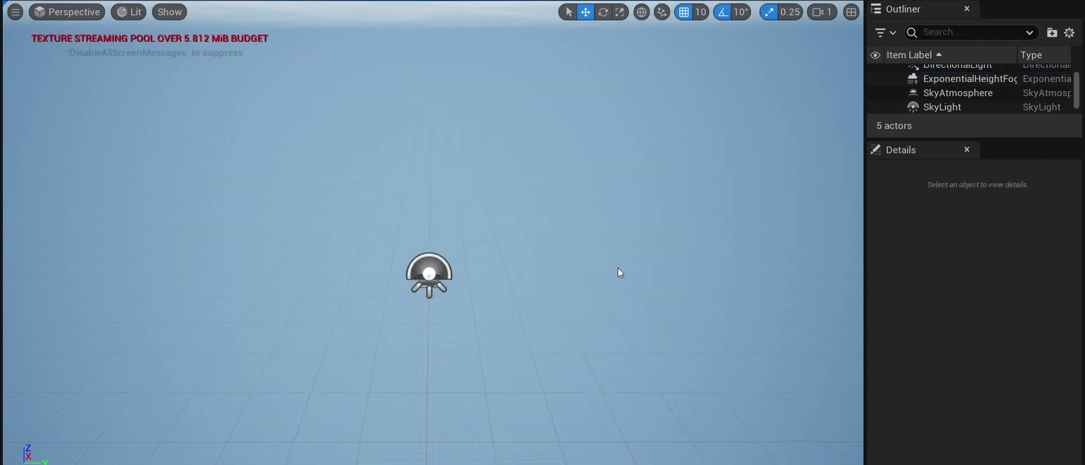
left_click_drag(619, 273, 619, 272)
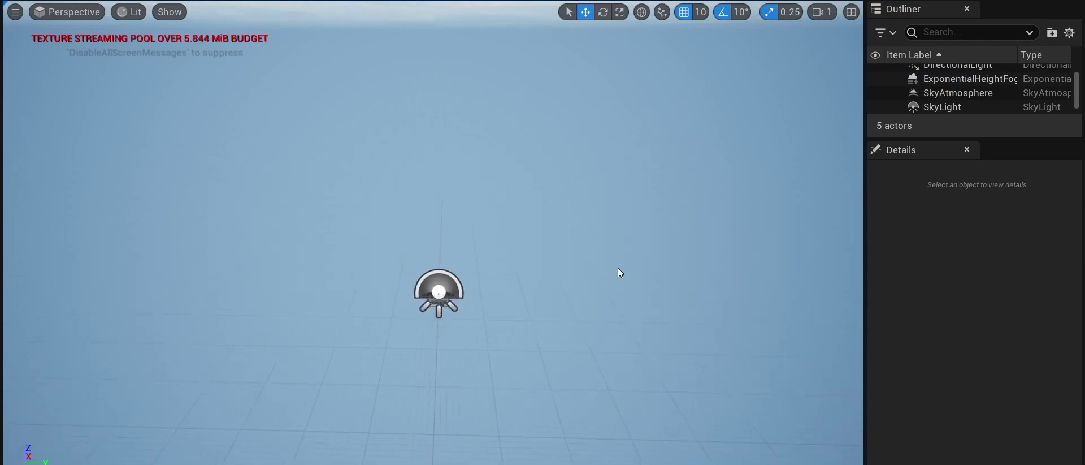
right_click_drag(619, 268, 590, 186)
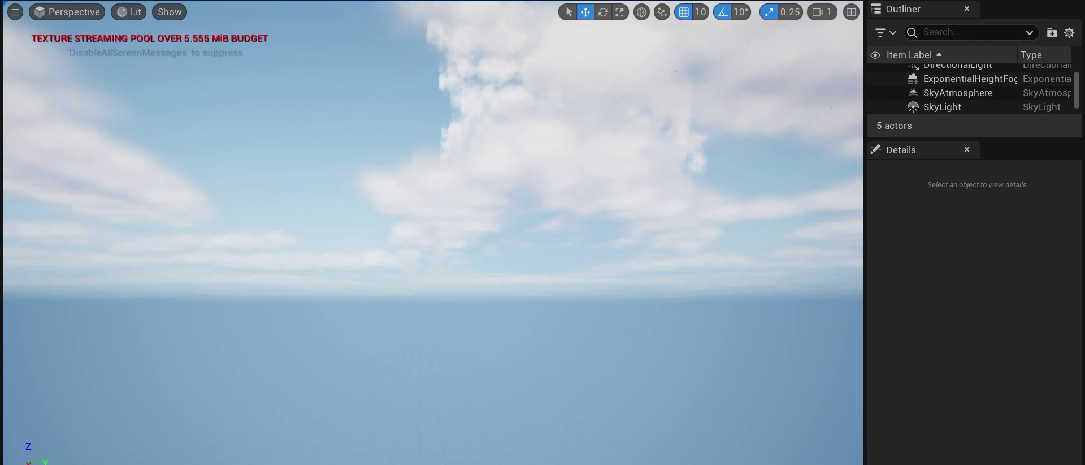
Step: Open Quixel Bridge to add content to the project and browse its home page collections
key("ctrl+space")
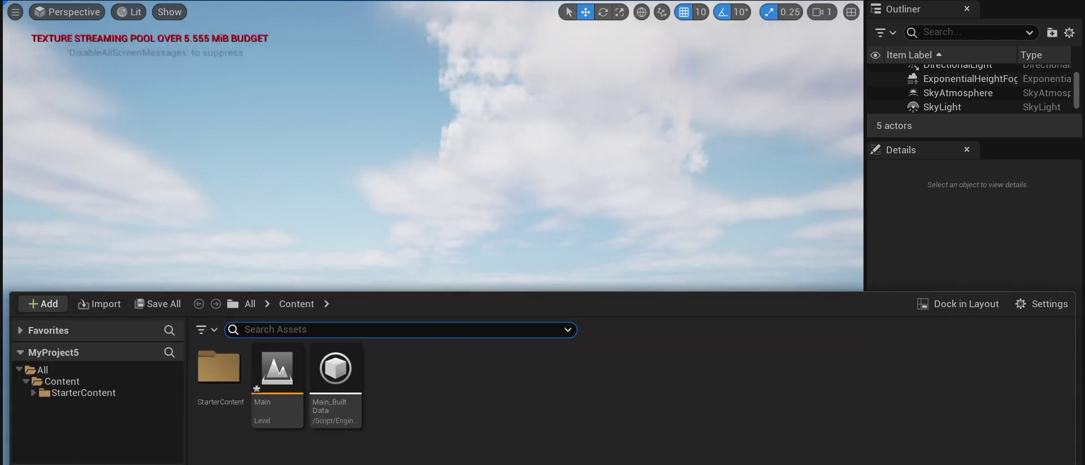
left_click(46, 303)
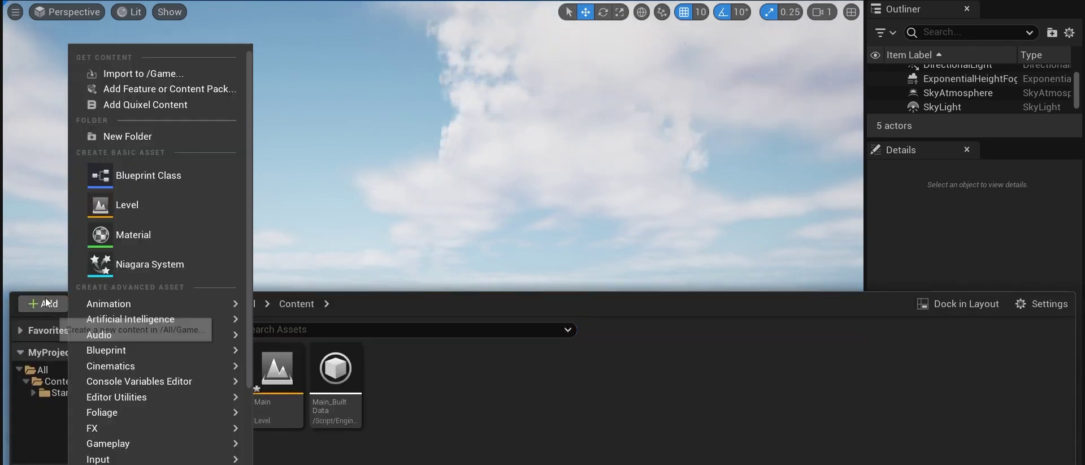
left_click(172, 105)
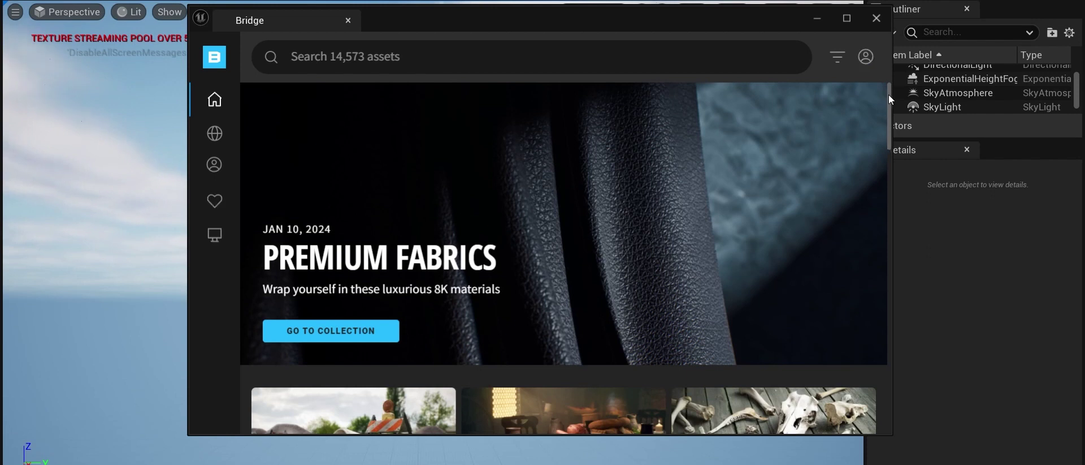
left_click_drag(889, 94, 890, 160)
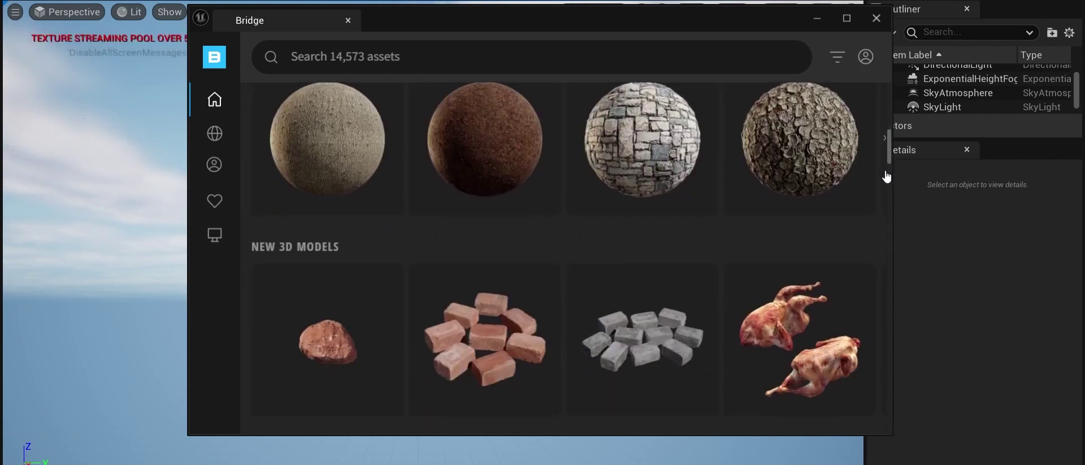
scroll(892, 142, "up", 4)
left_click_drag(892, 142, 890, 201)
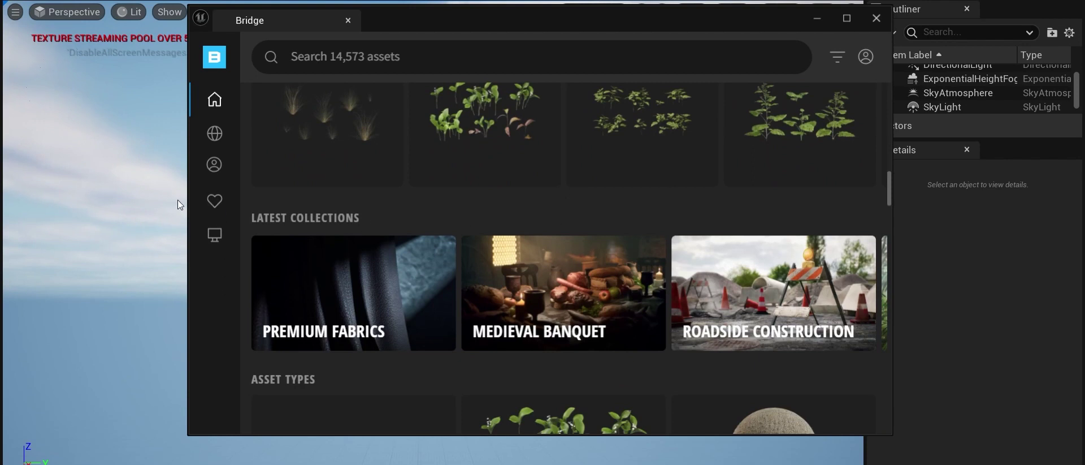
Step: Export the downloaded Yellow Flower plant from Bridge's local assets into the project
mouse_move(221, 218)
left_click(222, 239)
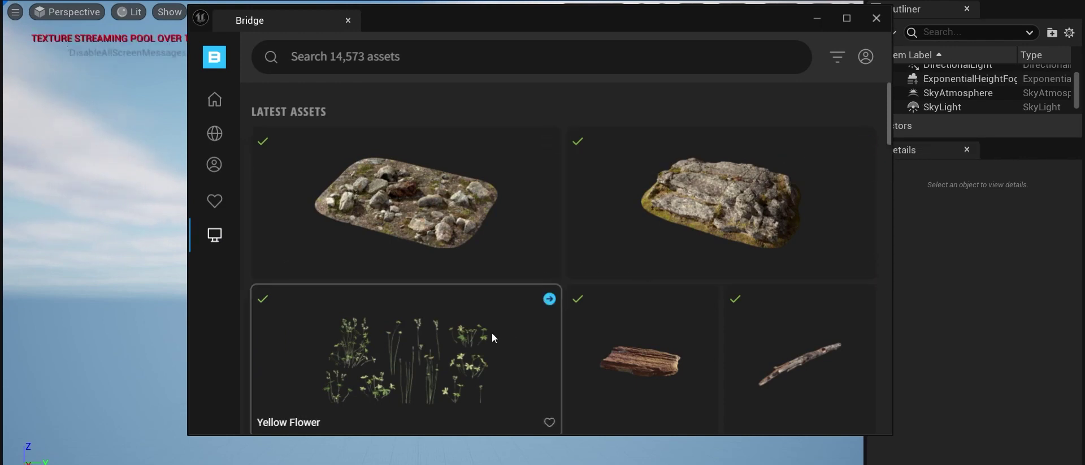
left_click(554, 303)
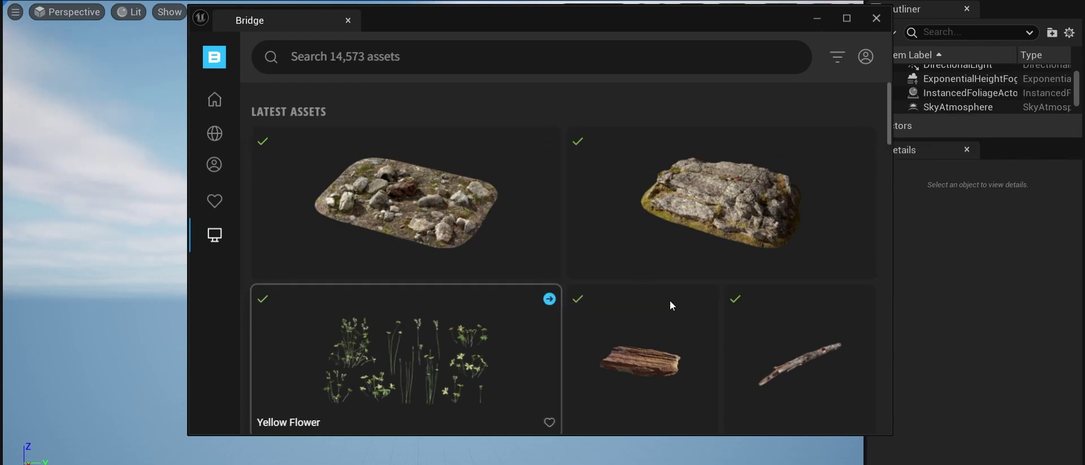
Step: Export the remaining downloaded plants, tundra stones, Nordic forest rocks and mossy embankments from Bridge's local assets, and leave Bridge
left_click_drag(890, 129, 885, 178)
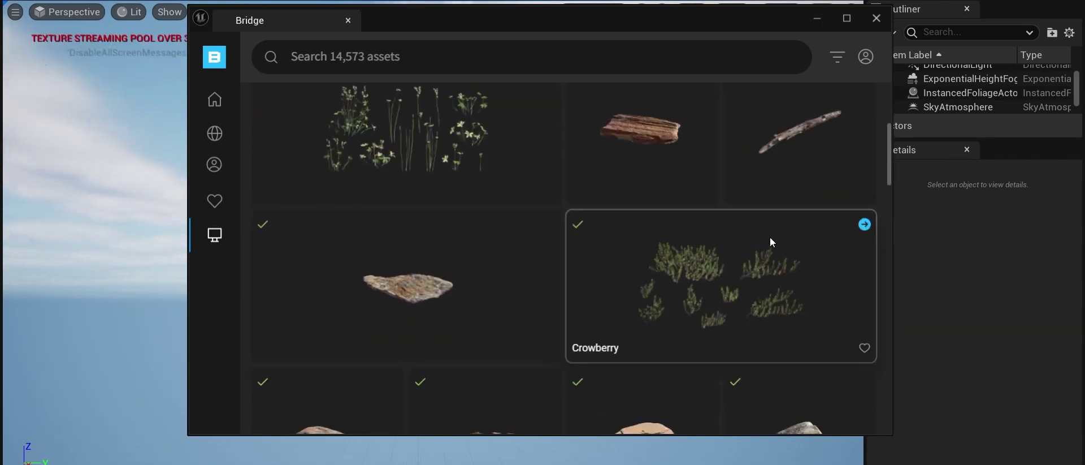
left_click_drag(890, 145, 889, 194)
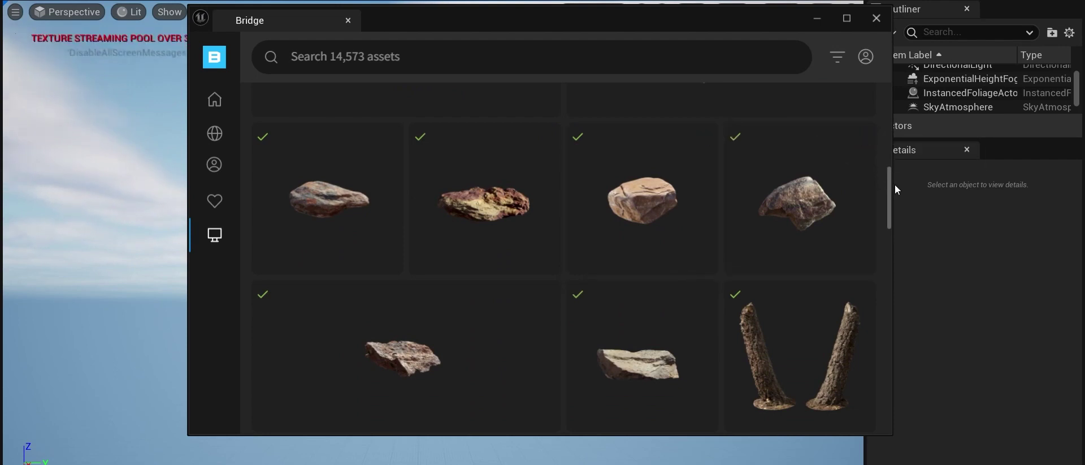
left_click_drag(890, 185, 890, 212)
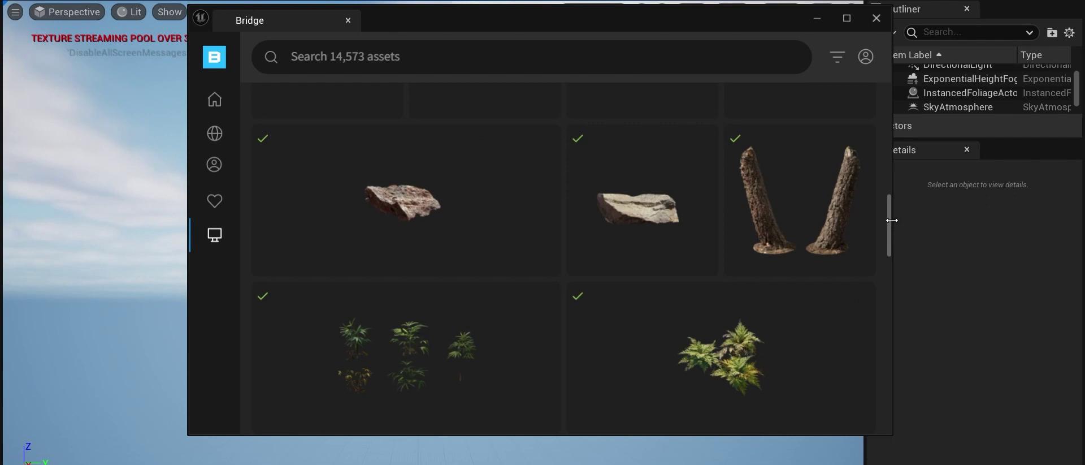
left_click_drag(890, 222, 889, 281)
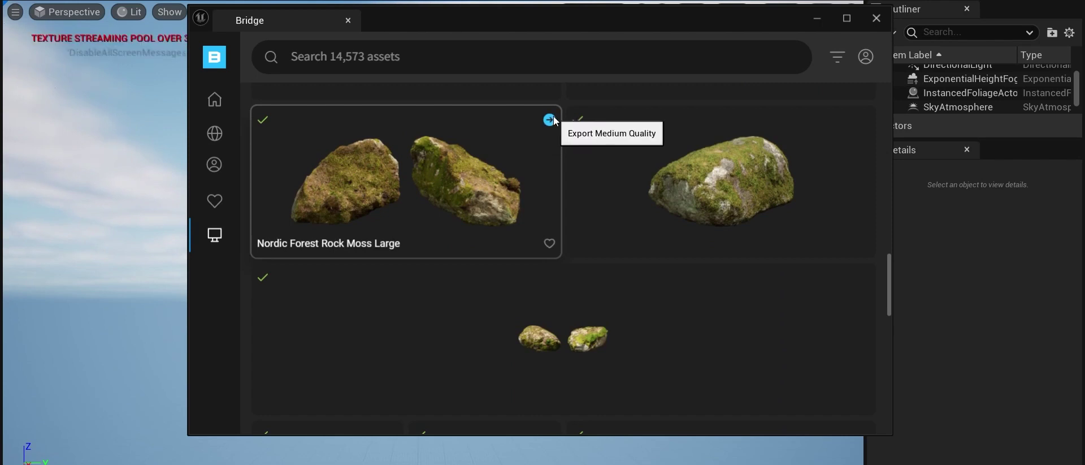
left_click_drag(889, 273, 880, 361)
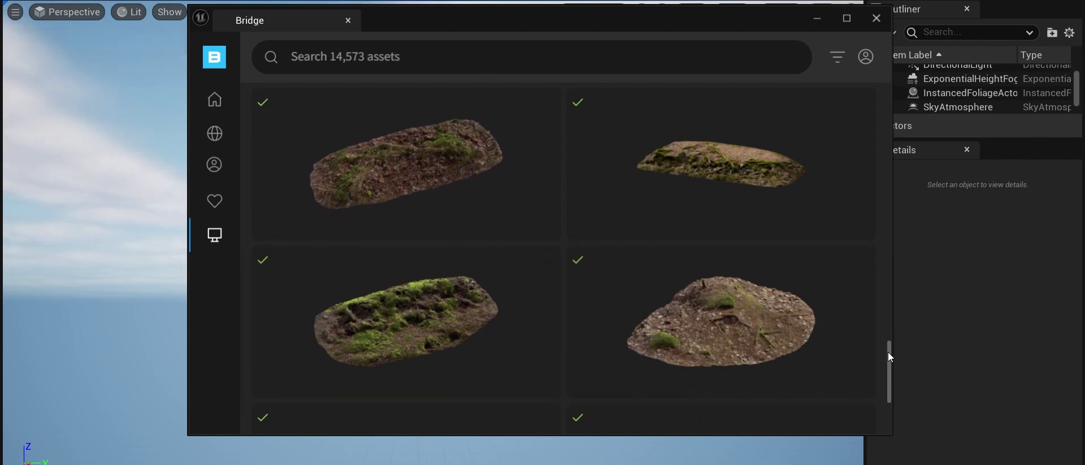
left_click_drag(889, 363, 886, 404)
mouse_move(549, 259)
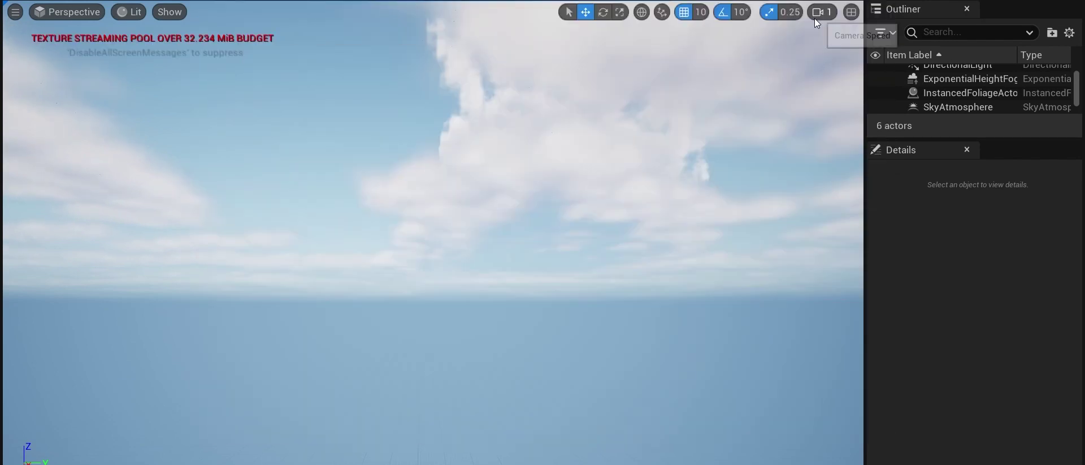
left_click(818, 21)
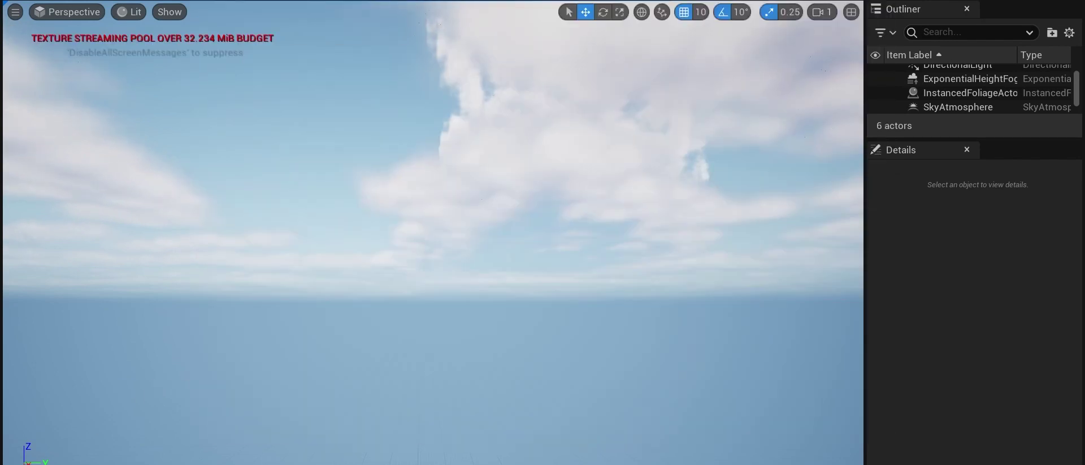
Step: Open the Forest_Terrain_tletcalfa folder inside the project's Megascans 3D_Assets content
key("ctrl+space")
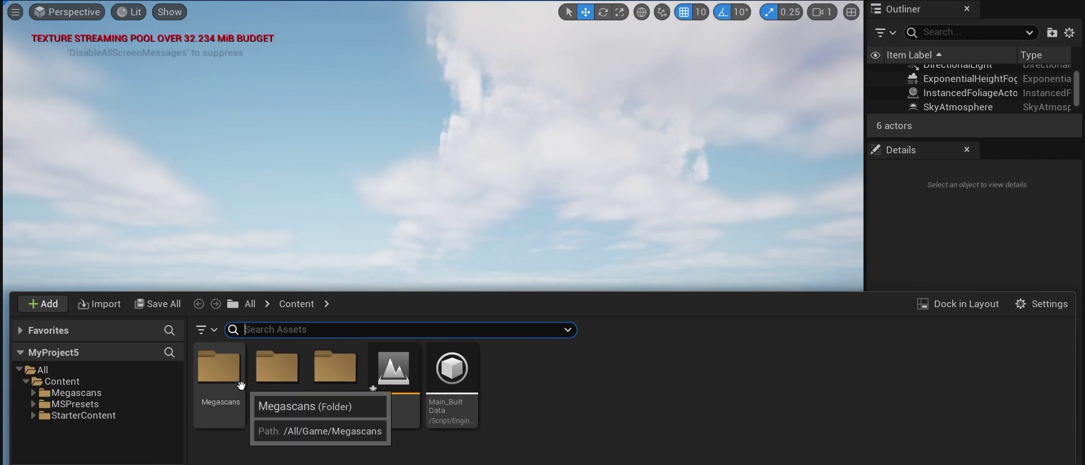
left_click(237, 383)
double_click(237, 383)
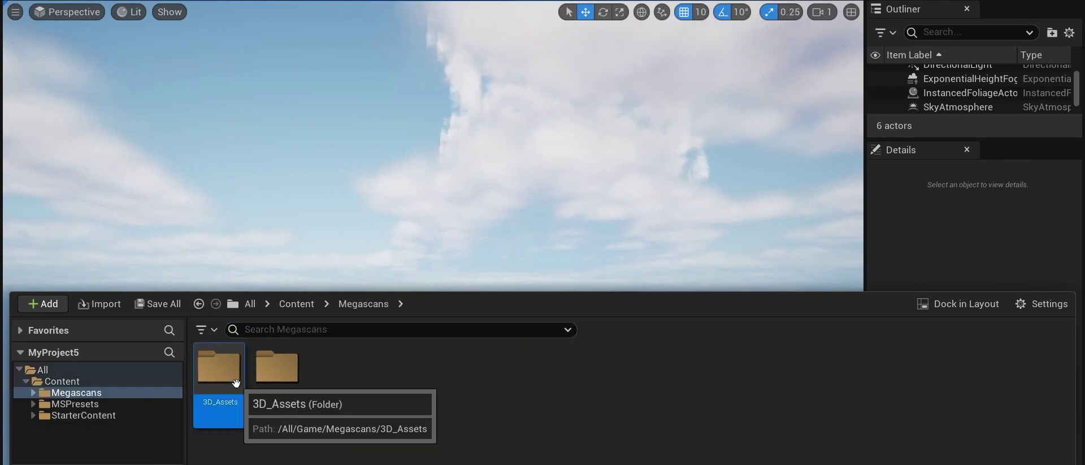
double_click(236, 383)
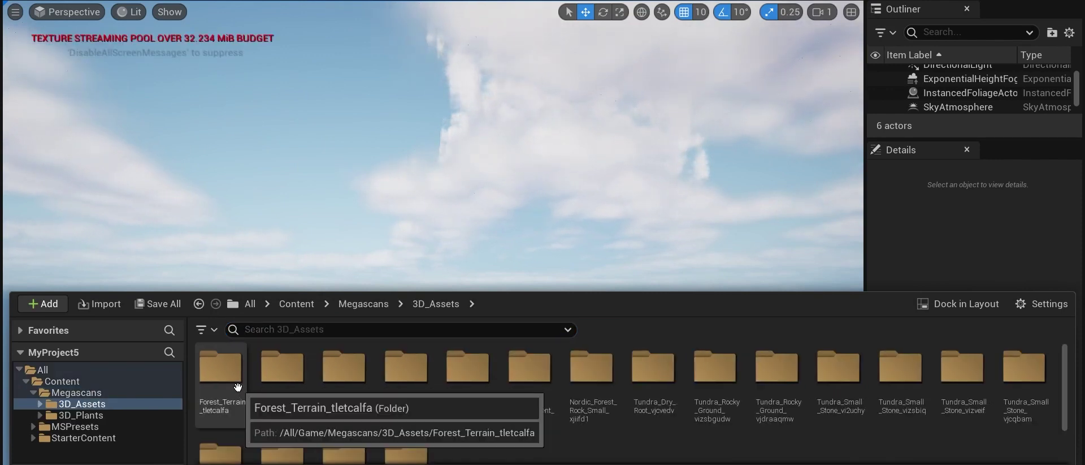
double_click(219, 373)
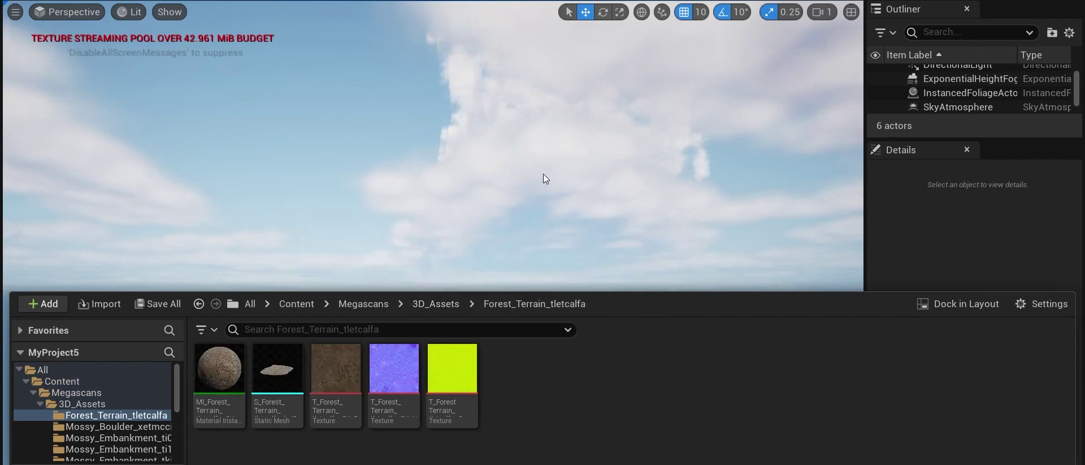
Step: Place the static mesh from the Tundra_Rocky_Ground_vizsbgudw folder of 3D_Assets into the level as a ground piece
left_click(570, 163)
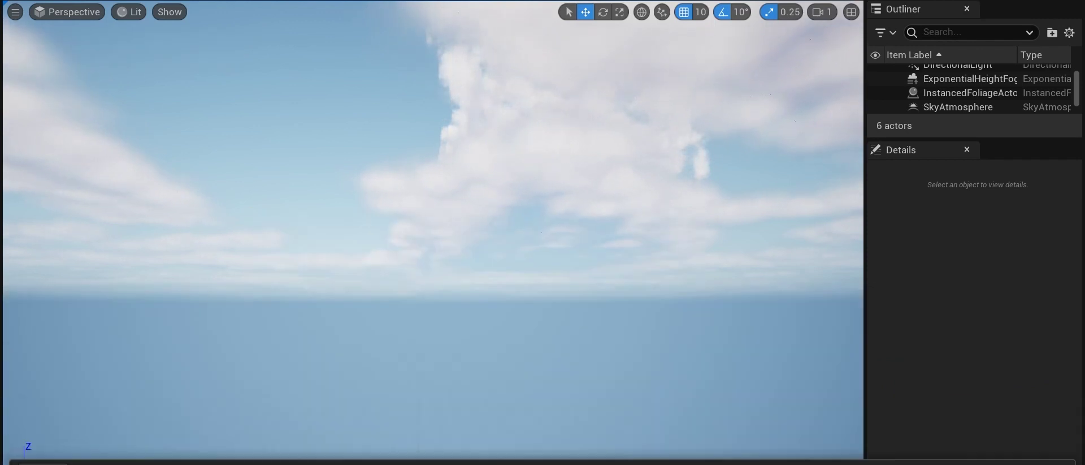
right_click(561, 132)
right_click_drag(477, 127, 477, 203)
right_click_drag(417, 463, 385, 462)
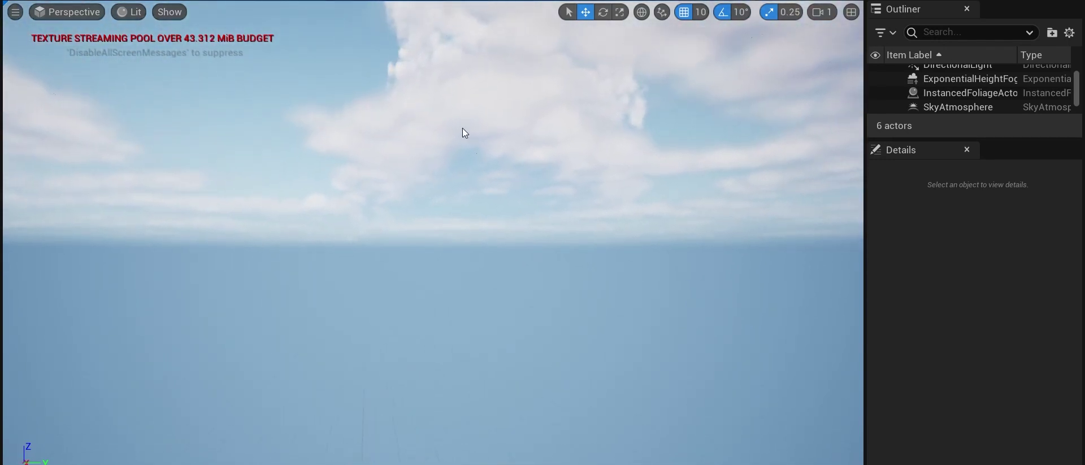
key("ctrl+space")
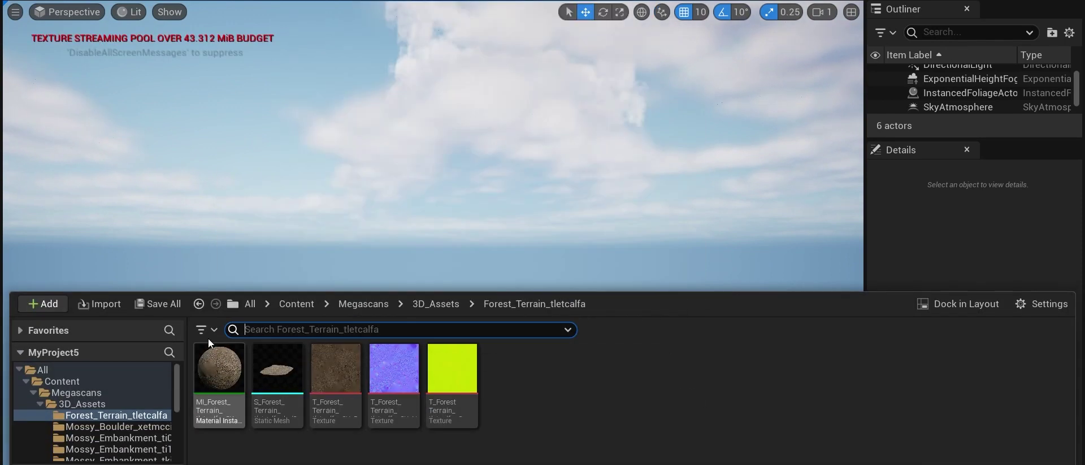
left_click(197, 303)
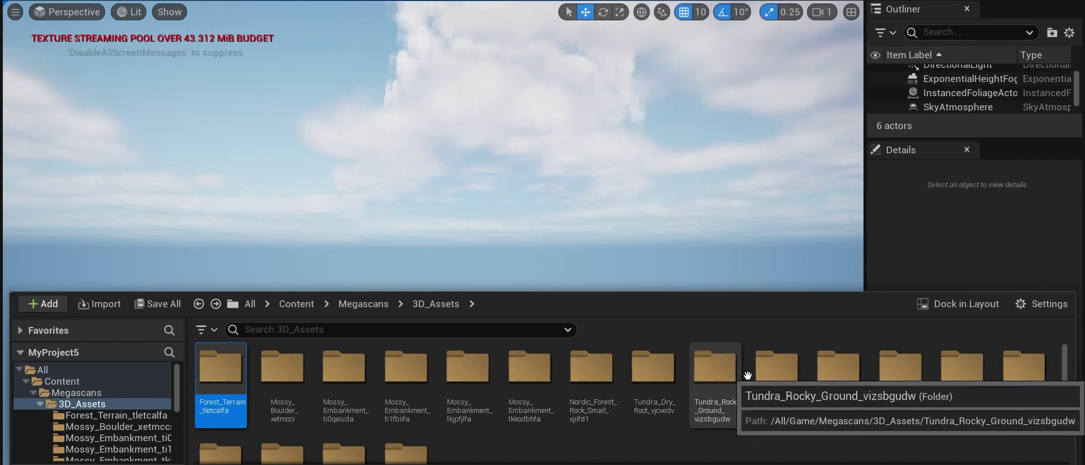
double_click(708, 374)
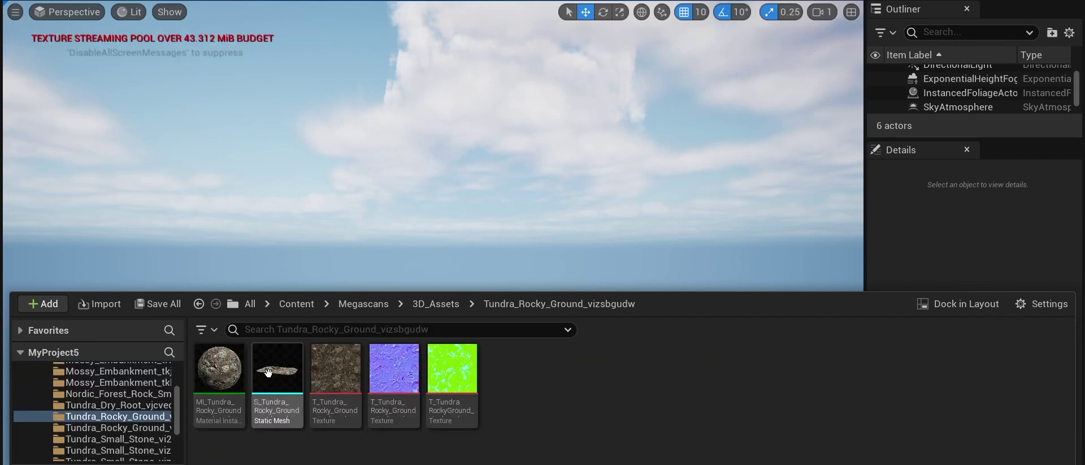
left_click_drag(269, 380, 163, 308)
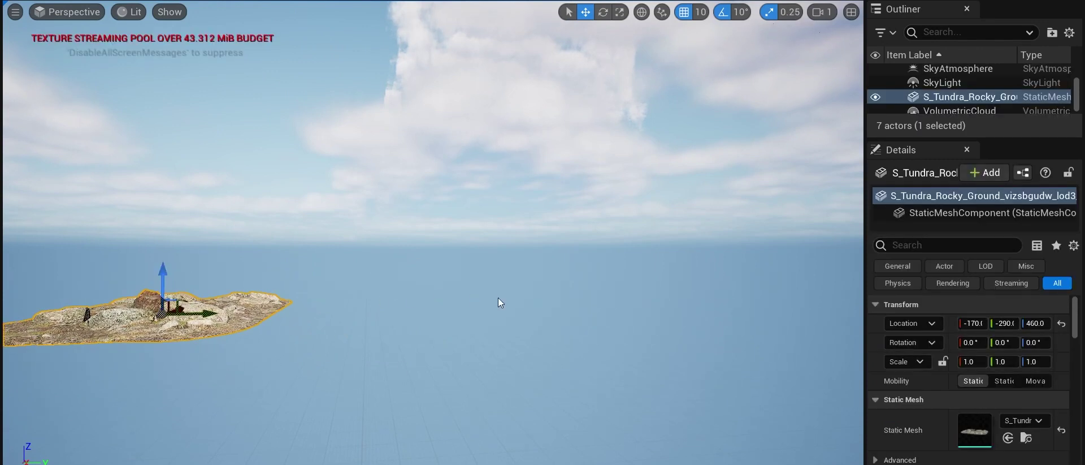
Step: Place more copies of the Tundra_Rocky_Ground_vizsbgudw static mesh and arrange them edge to edge as an L-shaped ground area
key("ctrl+space")
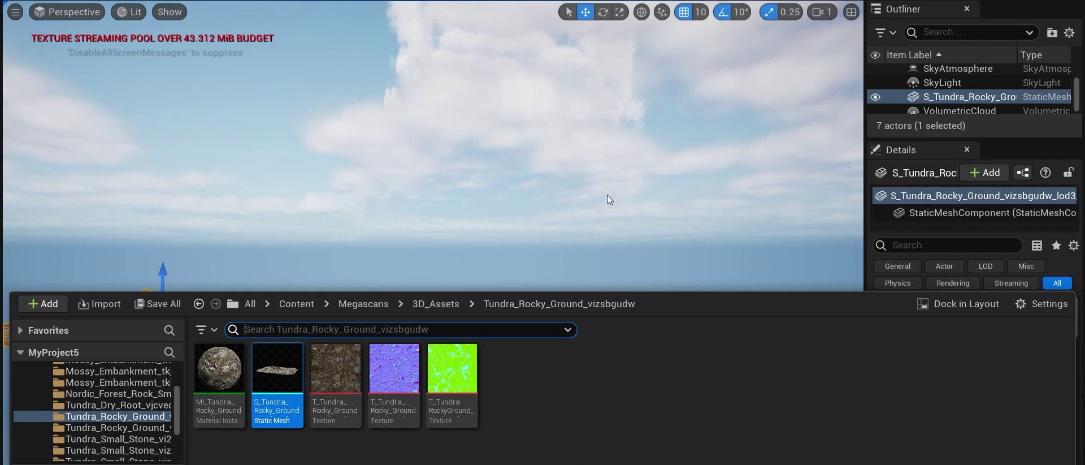
key("Left")
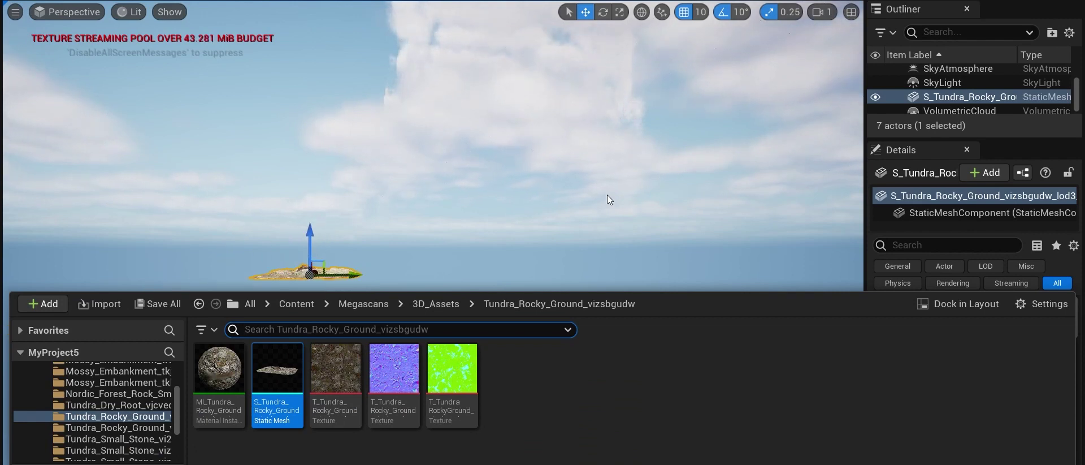
left_click_drag(277, 370, 444, 277)
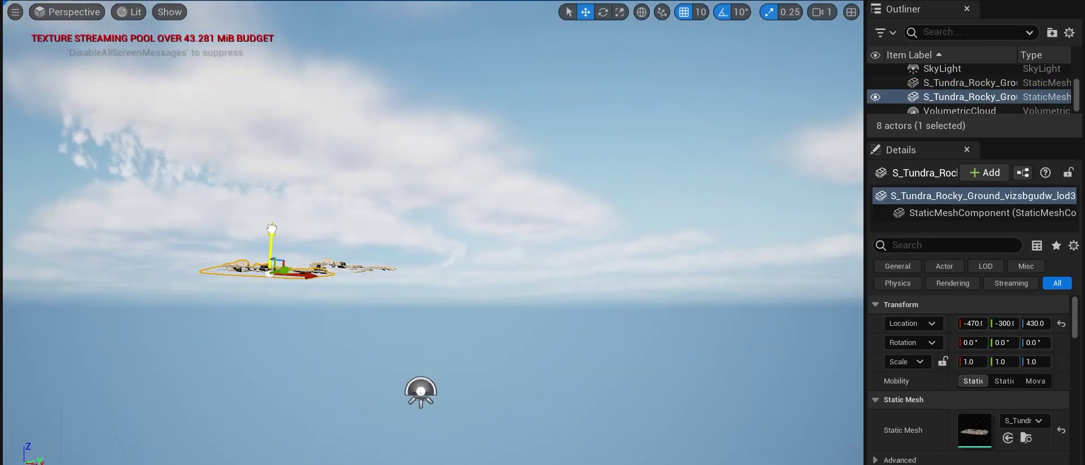
left_click_drag(277, 370, 373, 323)
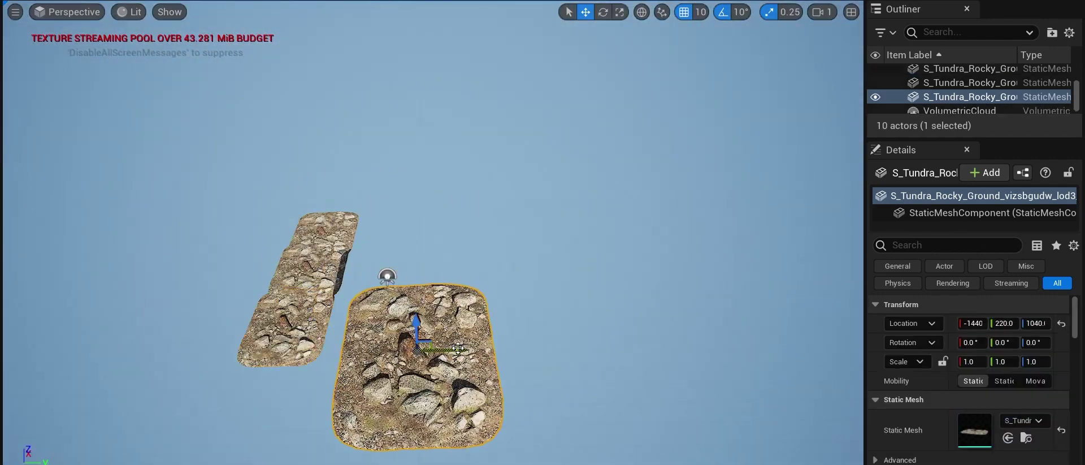
left_click_drag(367, 330, 364, 375)
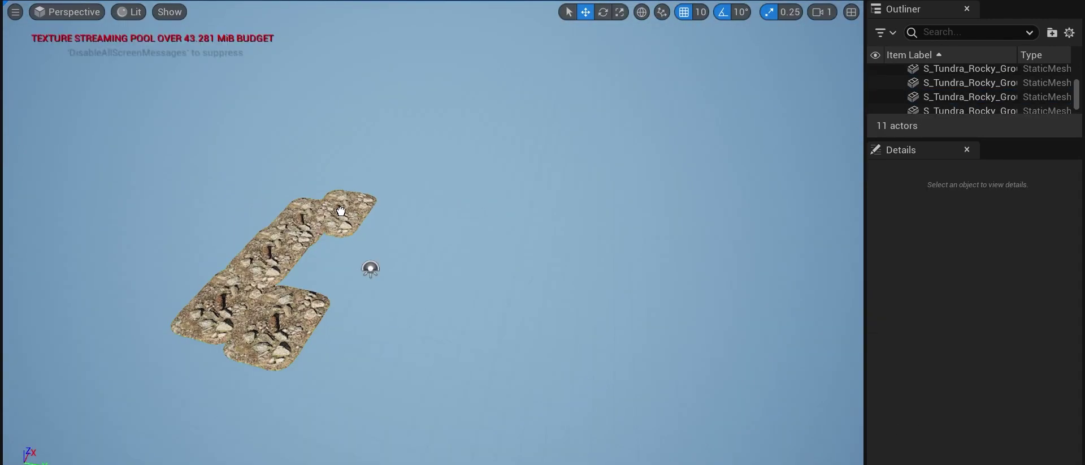
Step: Extend the ground with more Tundra_Rocky_Ground_vizsbgudw and vjdraaqmw pieces, a Forest_Terrain_tletcalfa mesh and a Mossy_Embankment_ti0qeiuda mesh
key("ctrl+v")
key("ctrl+space")
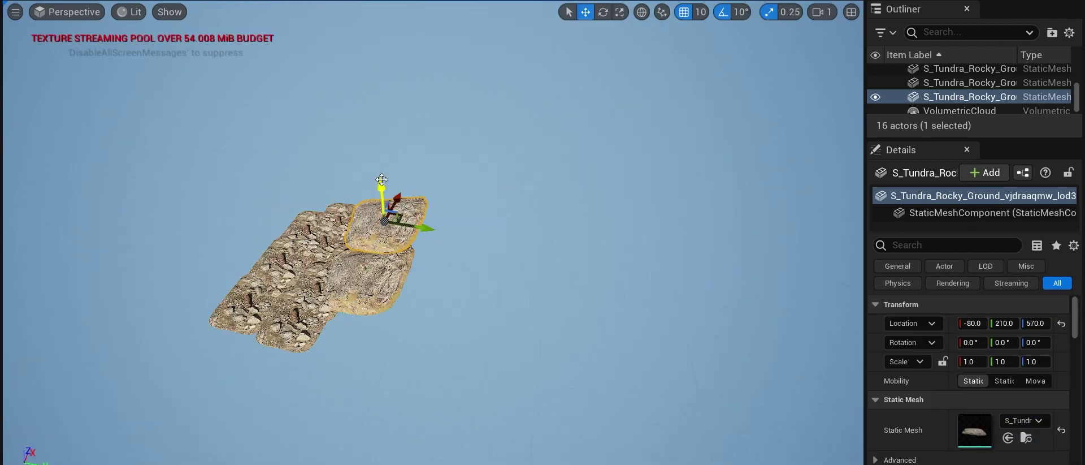
key("ctrl+v")
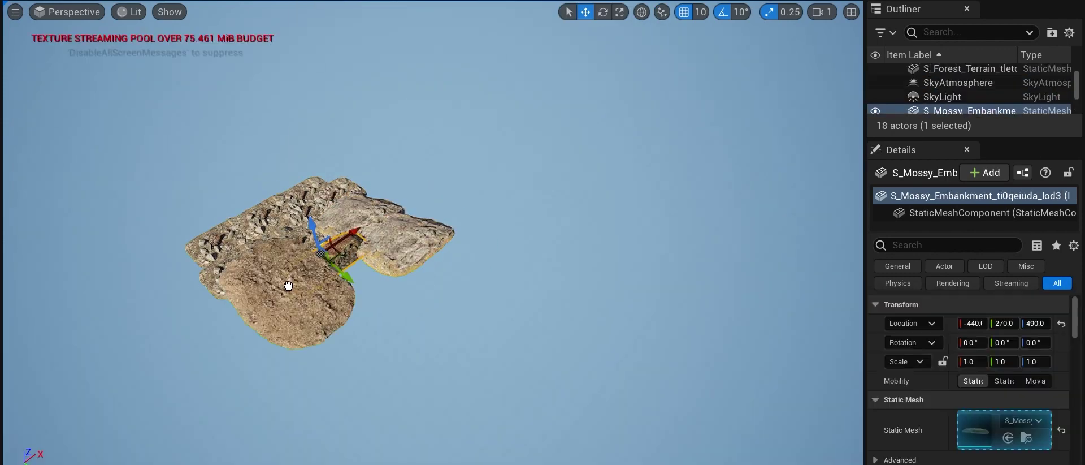
key("ctrl+space")
left_click(715, 384)
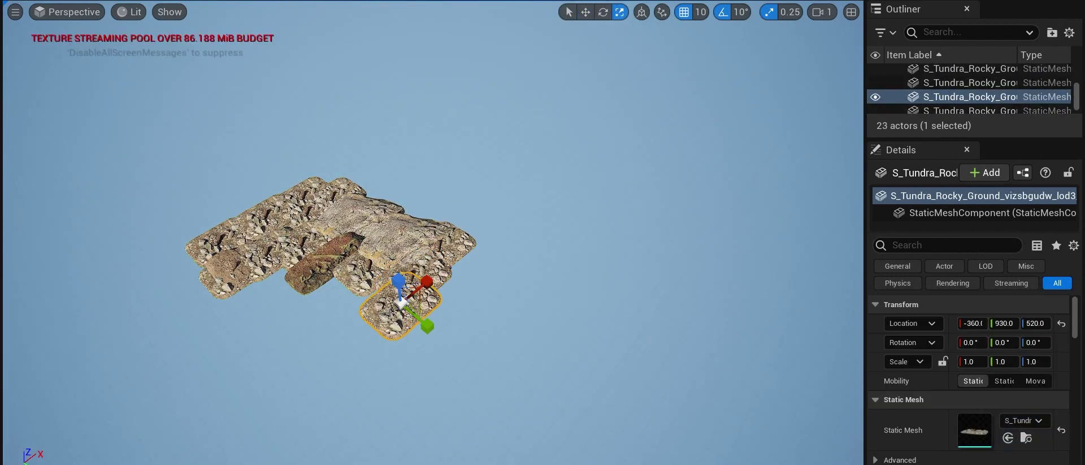
Step: Add forest terrain, a mossy boulder and mossy embankments, scaling the Mossy_Embankment_tkjpfjlfa piece to 1.5 and rotating it about 70° around Z
key("ctrl+space")
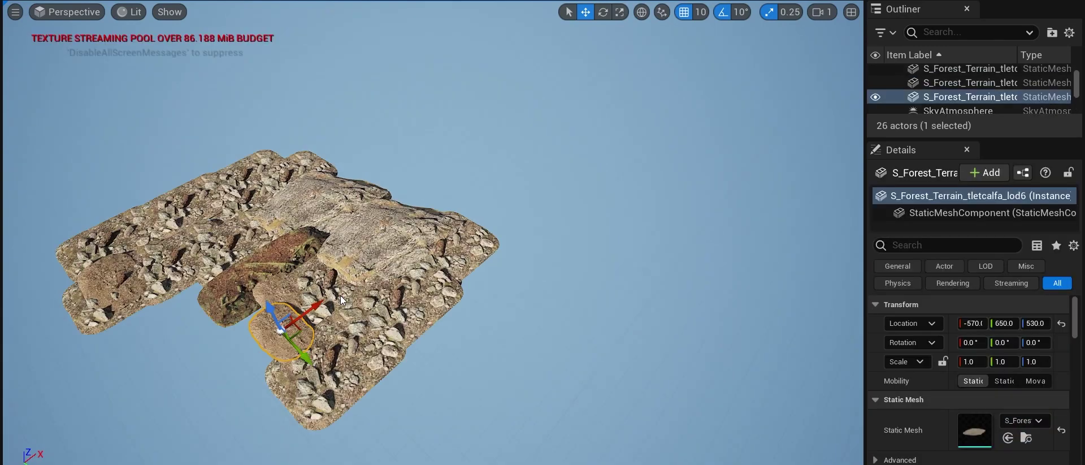
key("w")
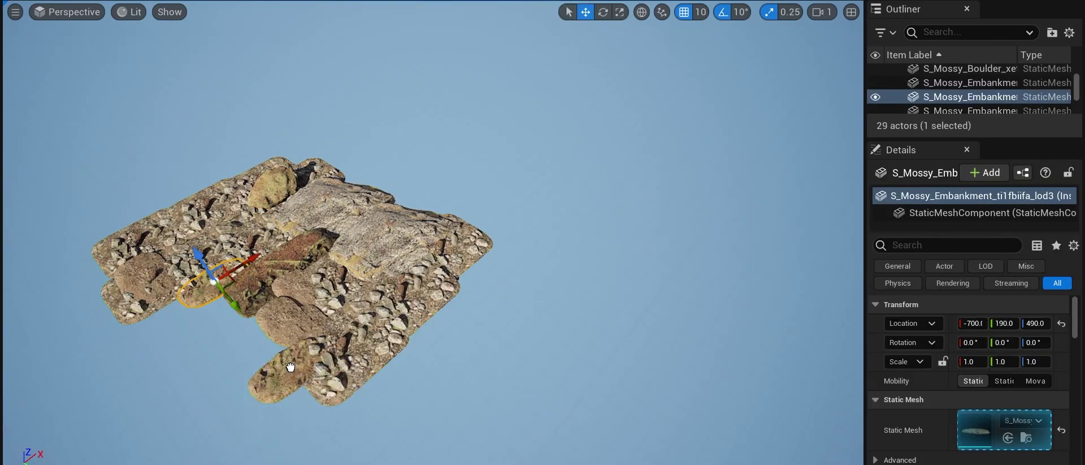
key("ctrl+space")
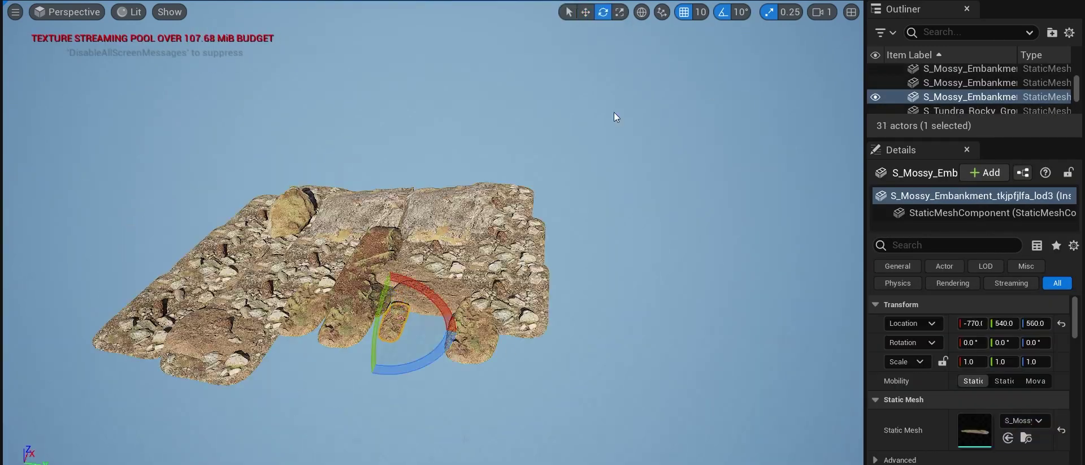
key("w")
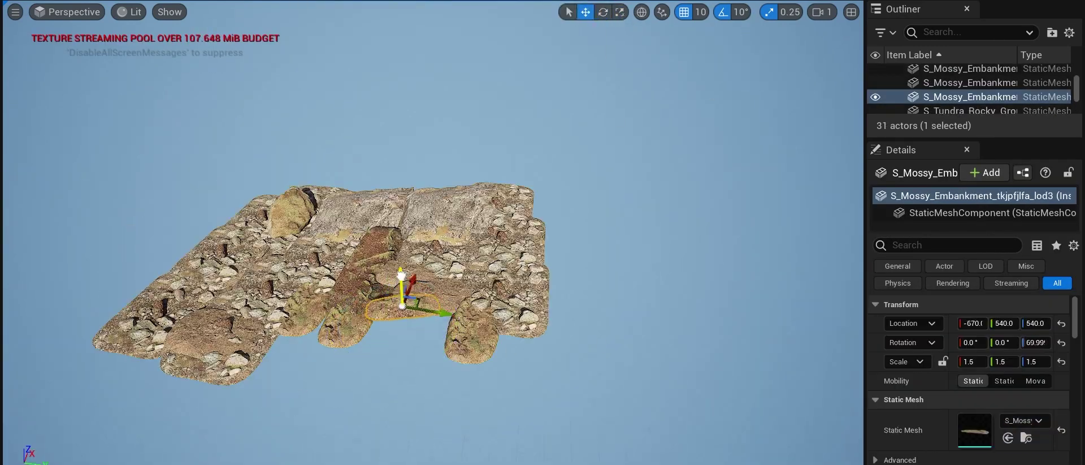
Step: Extend the ground's near side with Tundra_Rocky_Ground_vizsbgudw pieces and place a Nordic_Forest_Rock_Small_xjiifd1 mesh at the gap beside the embankments
key("ctrl+space")
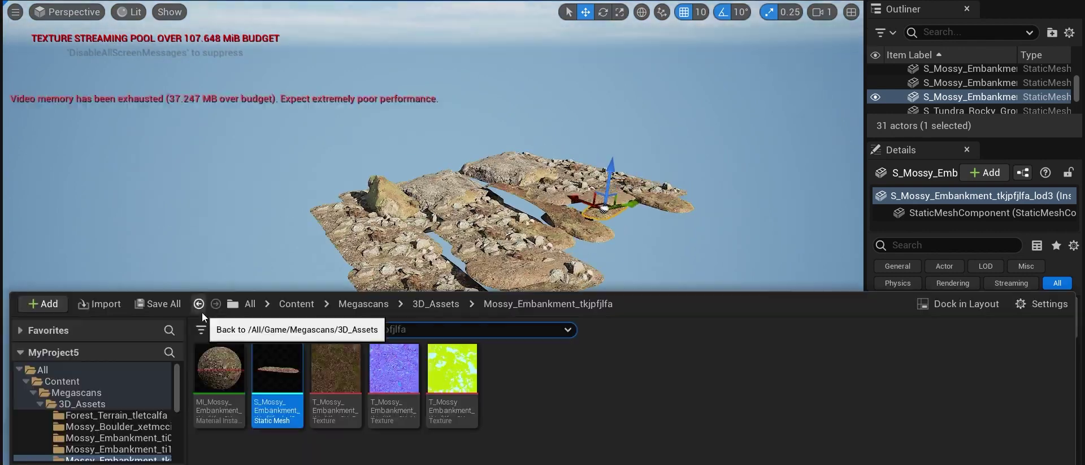
key("ctrl+space")
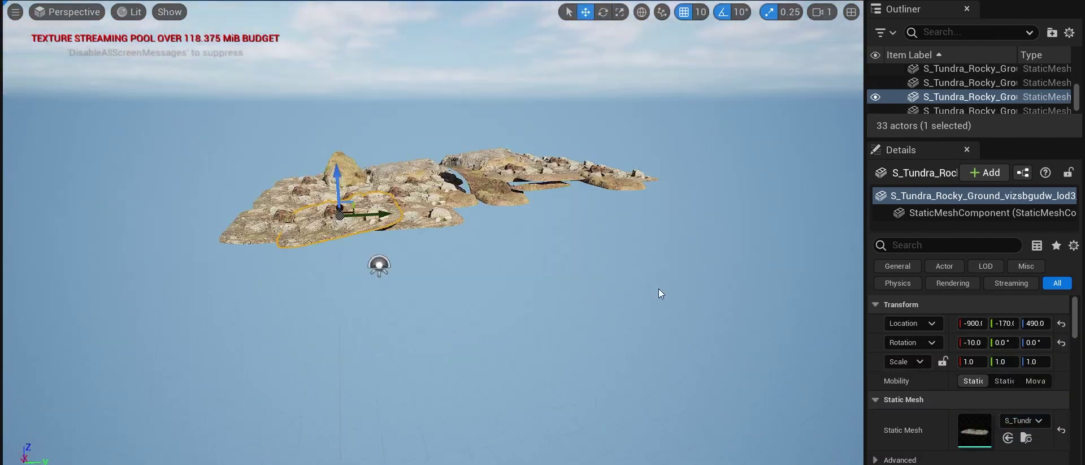
key("r")
key("ctrl+space")
key("ctrl+space")
key("w")
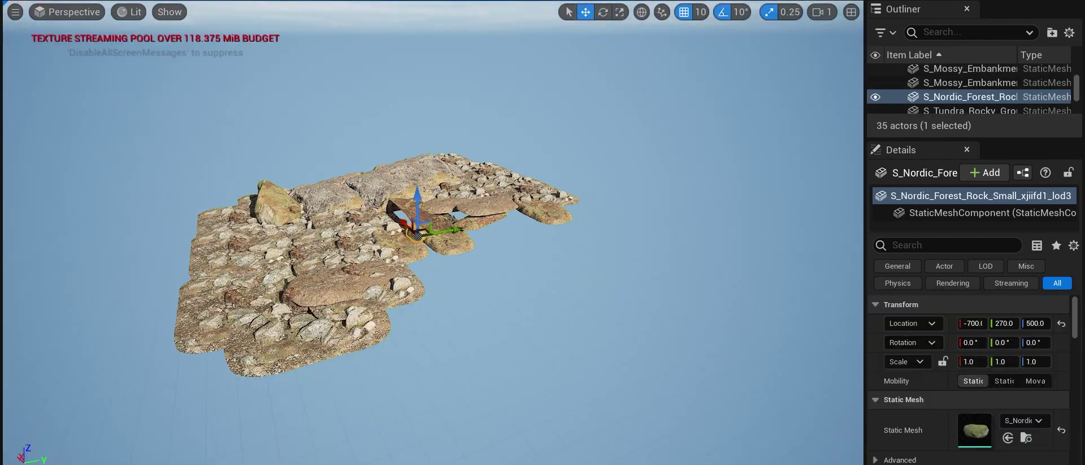
Step: Cluster more Nordic forest rocks, fill the edge with Mossy_Embankment_tkkodbhfa, and add Tundra_Rocky_Ground_vjdraaqmw at the far corner
key("ctrl+space")
key("ctrl+space")
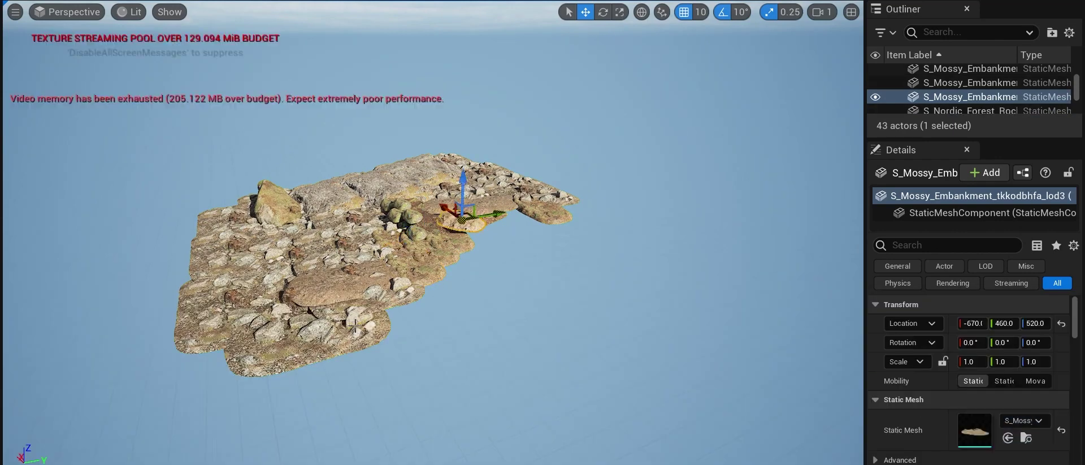
key("ctrl+space")
key("ctrl+space")
key("ctrl+space")
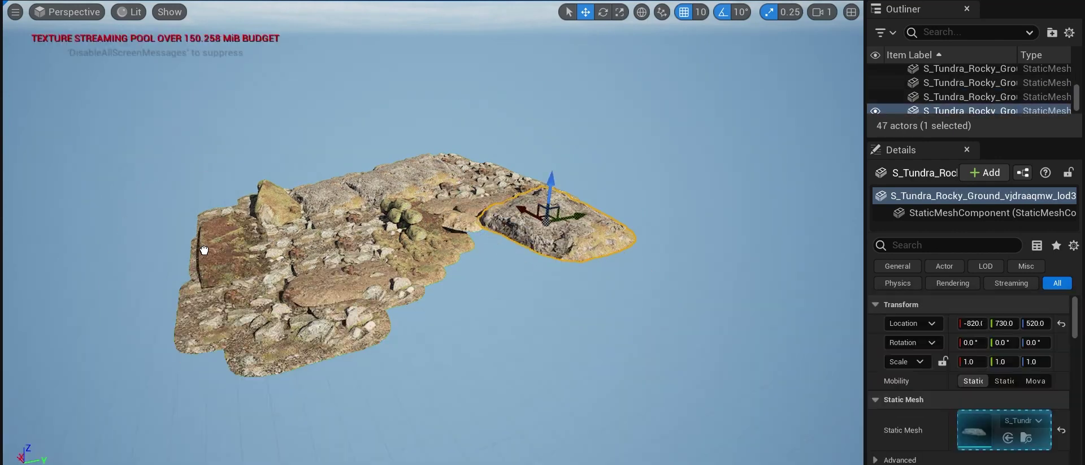
Step: Fill the remaining gaps along the ground's open edge with Forest_Terrain_tletcalfa and Mossy_Embankment_tkkodbhfa and ti1fbiifa pieces
key("e")
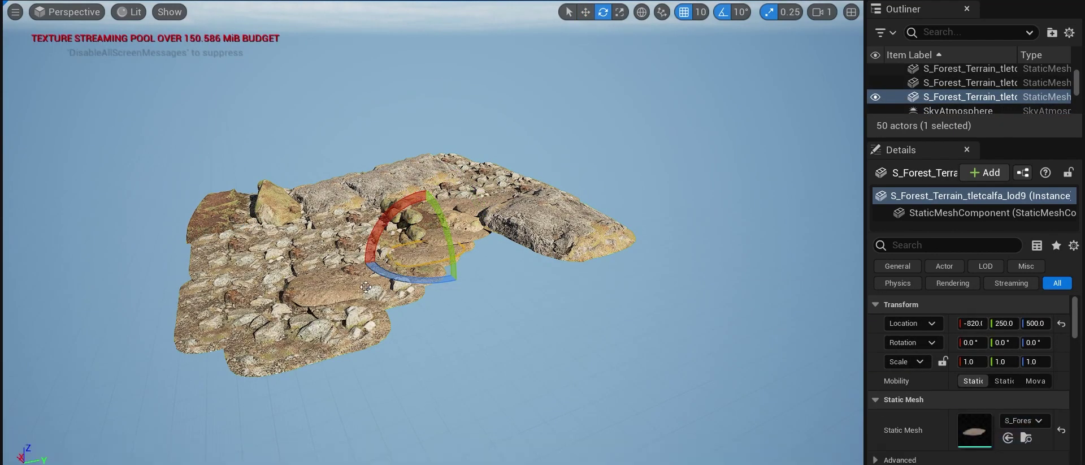
key("w")
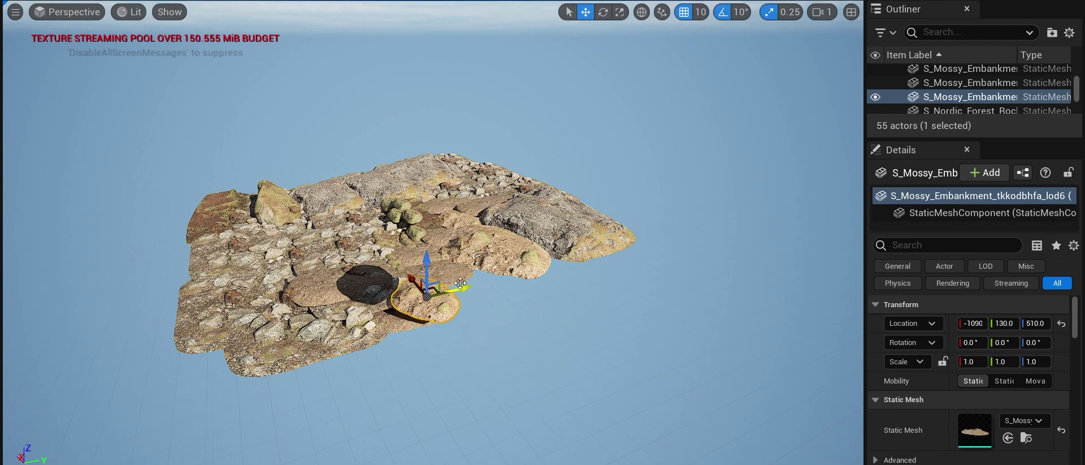
key("ctrl+space")
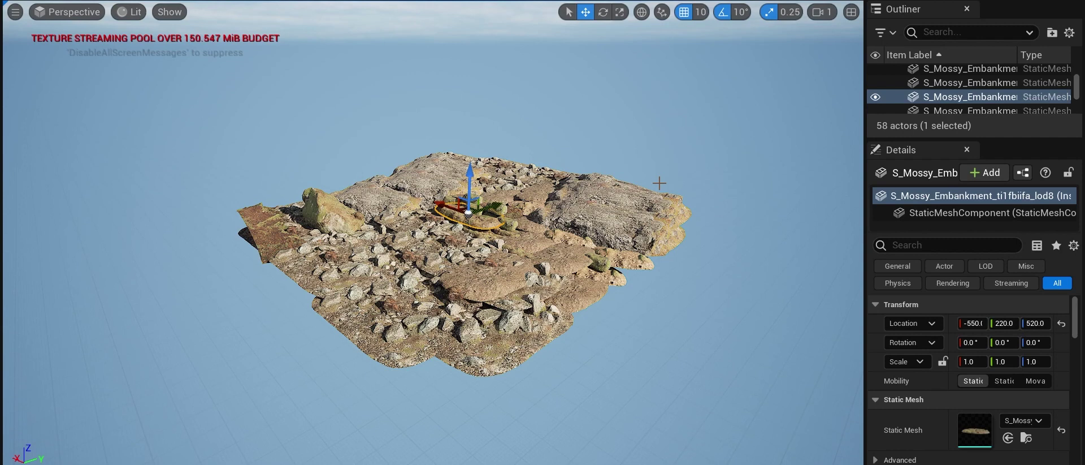
Step: Add a Cine Camera Actor to the level, lower it to Z 540 and shift it along Y towards the far edge of the rocks
left_click(218, 2)
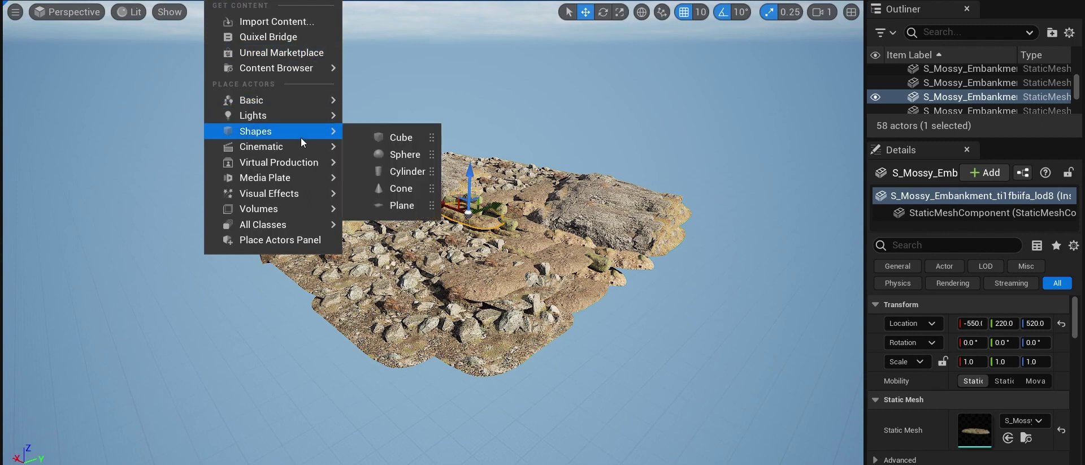
mouse_move(301, 150)
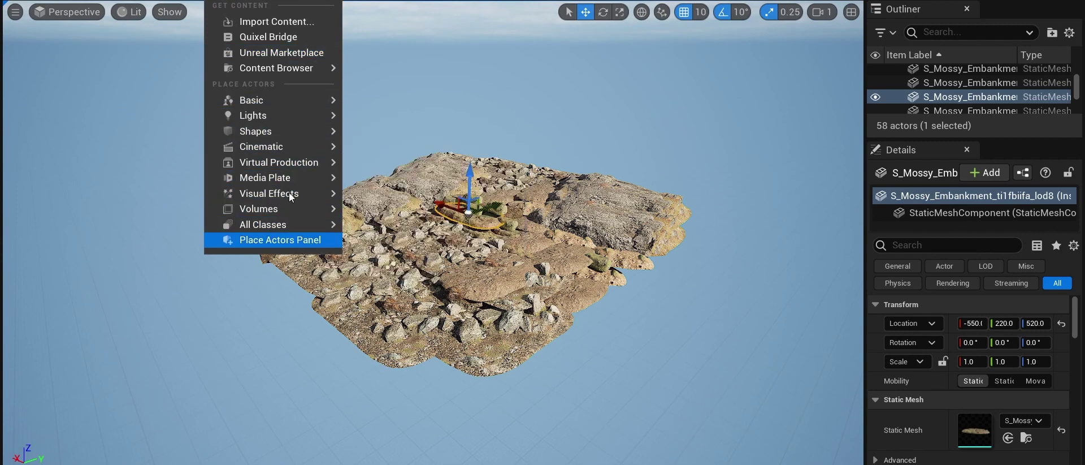
mouse_move(308, 100)
mouse_move(308, 117)
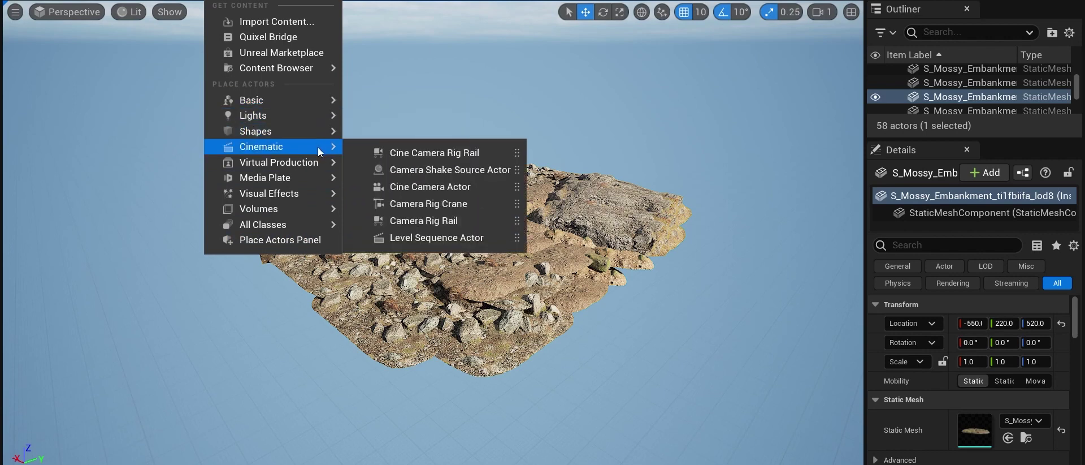
left_click(432, 188)
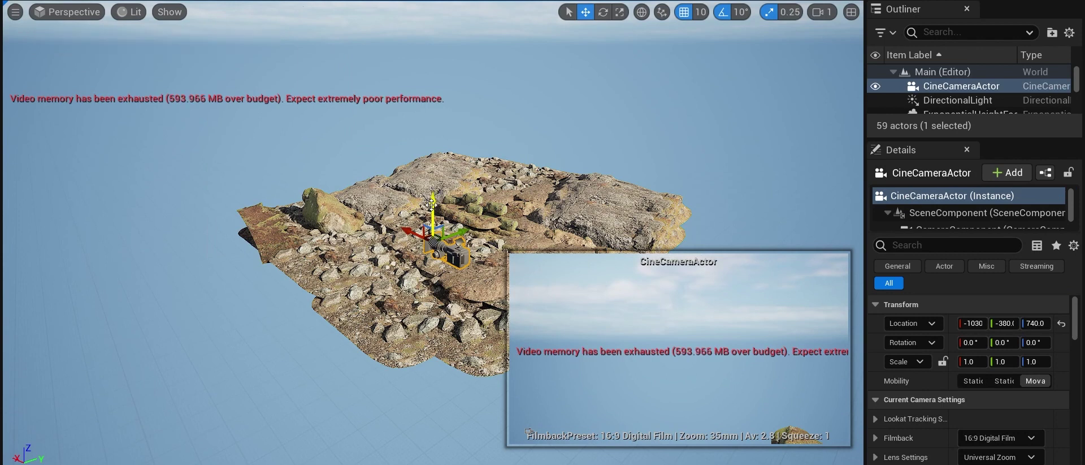
left_click_drag(432, 205, 455, 276)
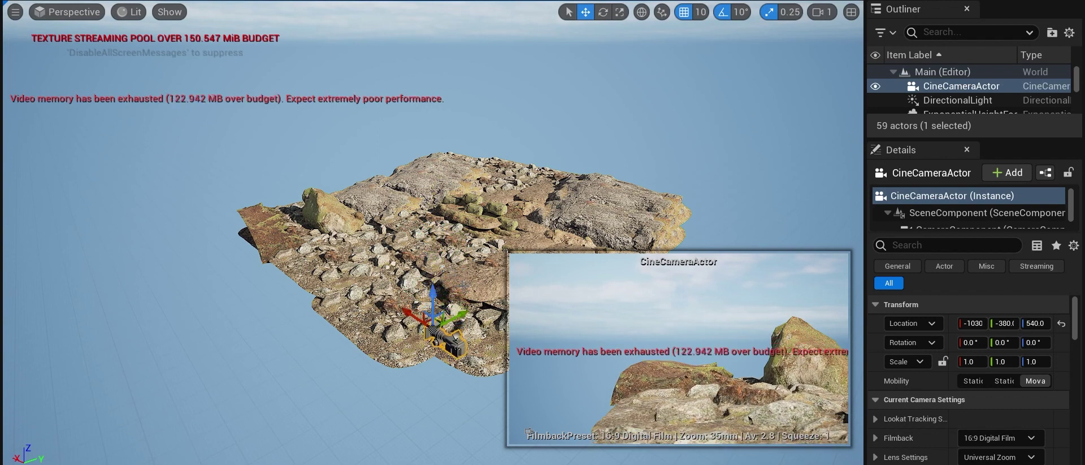
left_click_drag(463, 318, 595, 244)
Step: Lower the Mossy_Embankment_ti1fbiifa piece by the green rocks and move the cine camera to Y 440, Z 590
left_click(471, 219)
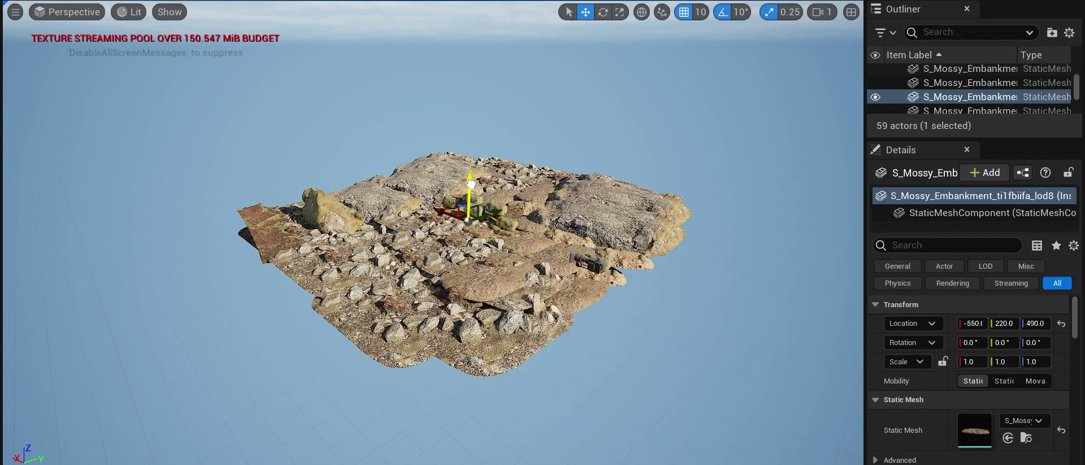
left_click_drag(470, 183, 470, 203)
left_click(600, 266)
left_click_drag(599, 241, 646, 217)
Step: Set the cine camera's filmback to 16:9 DSLR, its focal length to 30 mm and its aperture to about 2.07
scroll(1011, 335, "down", 5)
scroll(1011, 335, "up", 8)
left_click(1011, 325)
left_click(995, 283)
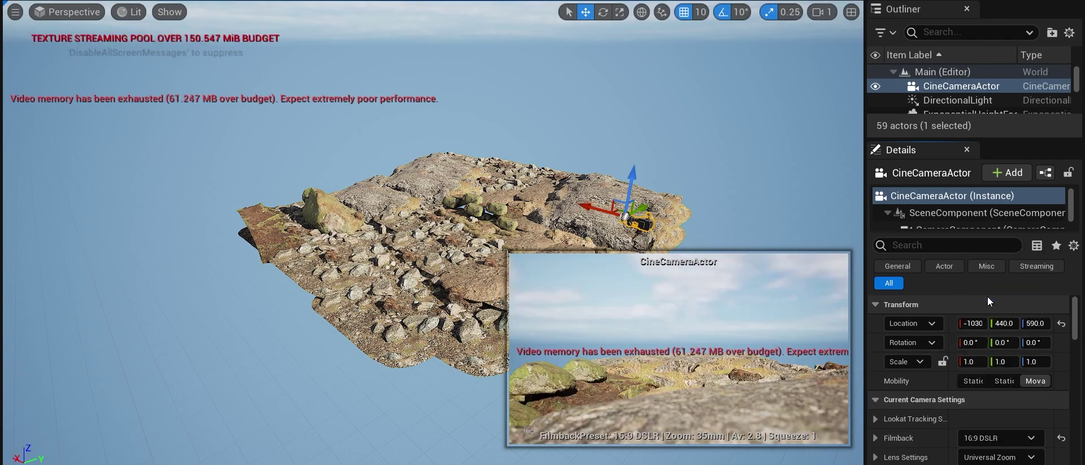
scroll(1016, 333, "down", 3)
left_click(1016, 326)
left_click(991, 367)
scroll(992, 367, "down", 3)
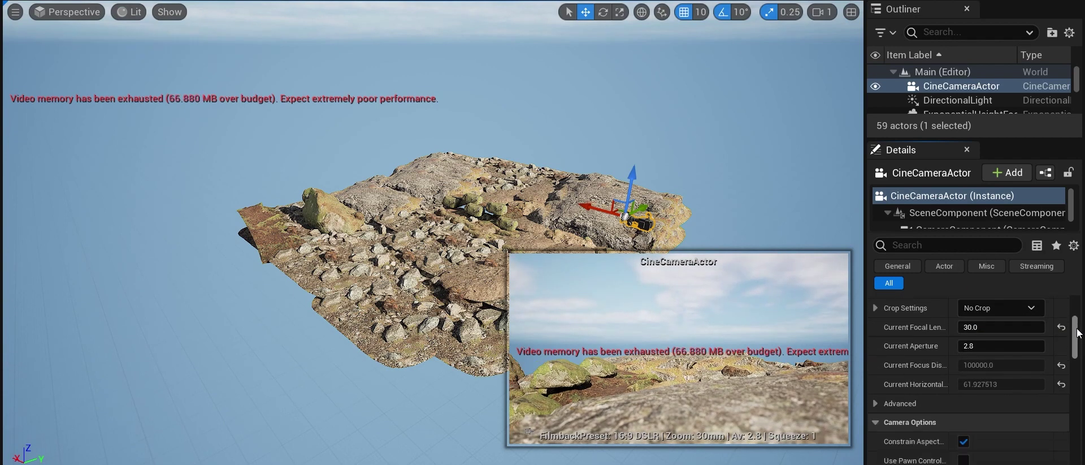
left_click(995, 315)
scroll(995, 367, "down", 5)
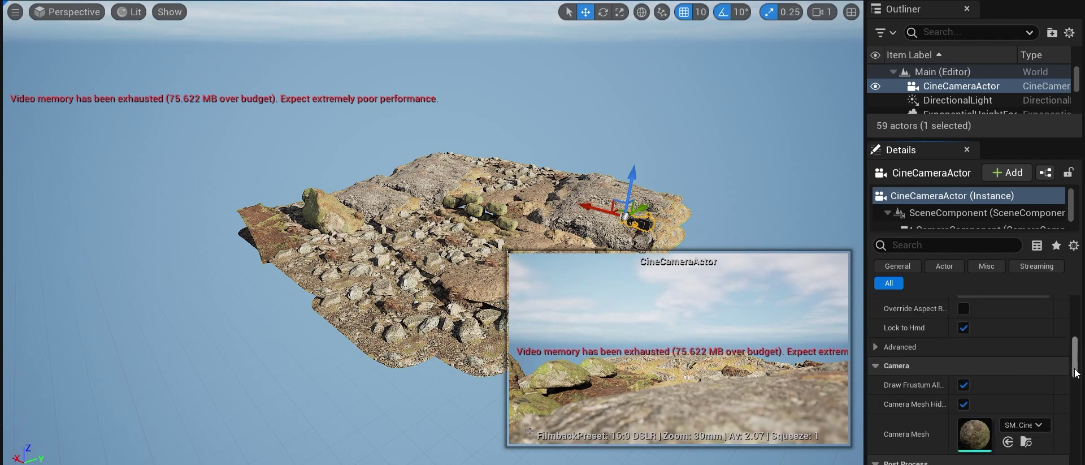
Step: Look through the placed CineCameraActor in the viewport and choose the Top view type
left_click(66, 12)
left_click(43, 174)
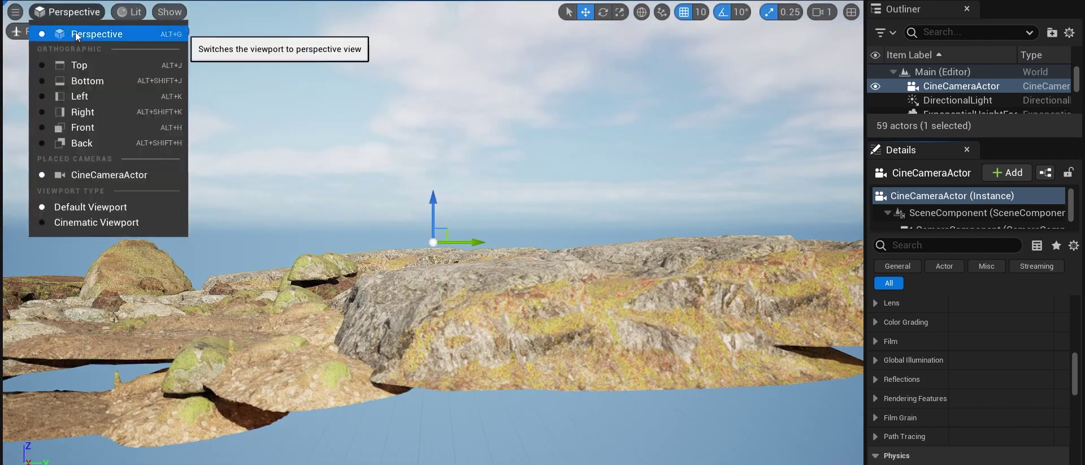
left_click(79, 65)
Step: Frame the rocky landscape by placing the cine camera at X -1523, Y 396, Z 693 with its rotation at 0°
left_click(897, 265)
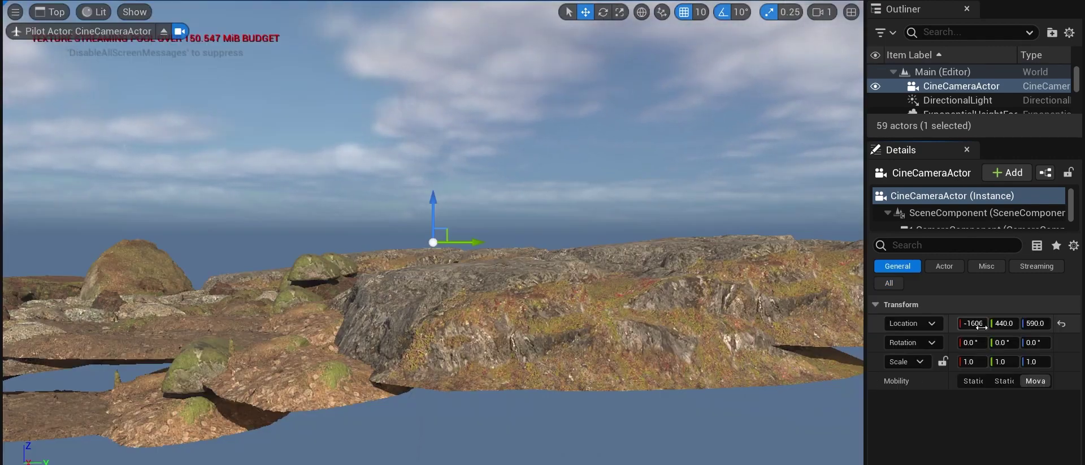
left_click_drag(1004, 322, 1039, 324)
left_click_drag(1035, 342, 1035, 342)
left_click_drag(1036, 323, 1041, 323)
left_click_drag(972, 324, 969, 324)
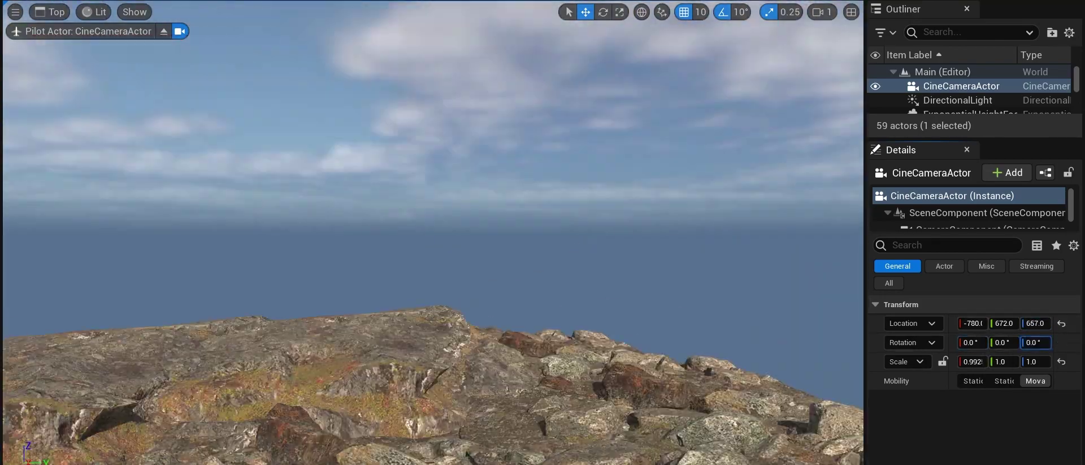
left_click_drag(1034, 343, 1039, 324)
left_click(1061, 342)
left_click_drag(972, 324, 963, 323)
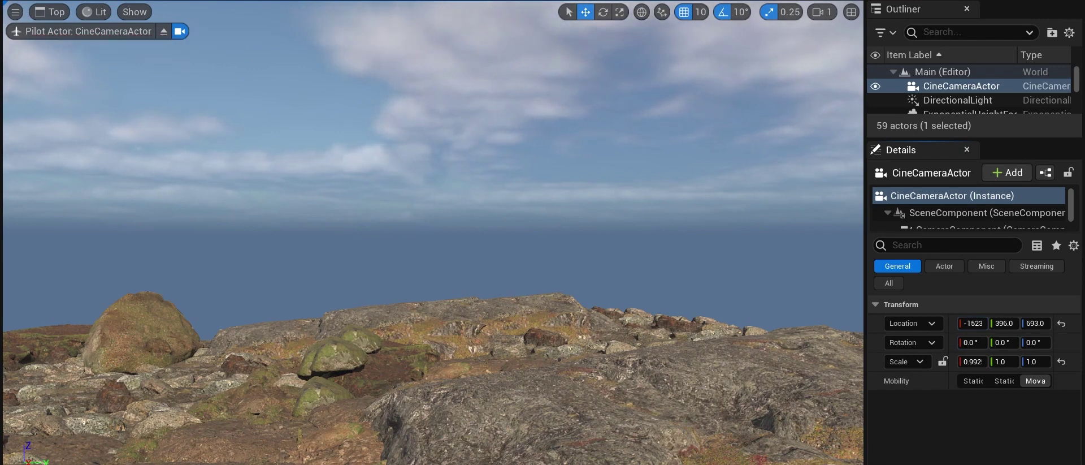
Step: Place the Var3 crowberry plant from the Megascans 3D_Plants Crowberry_xeolbhcja folder on the large rock at X -980, Y 430, Z 570
key("ctrl+space")
left_click(199, 304)
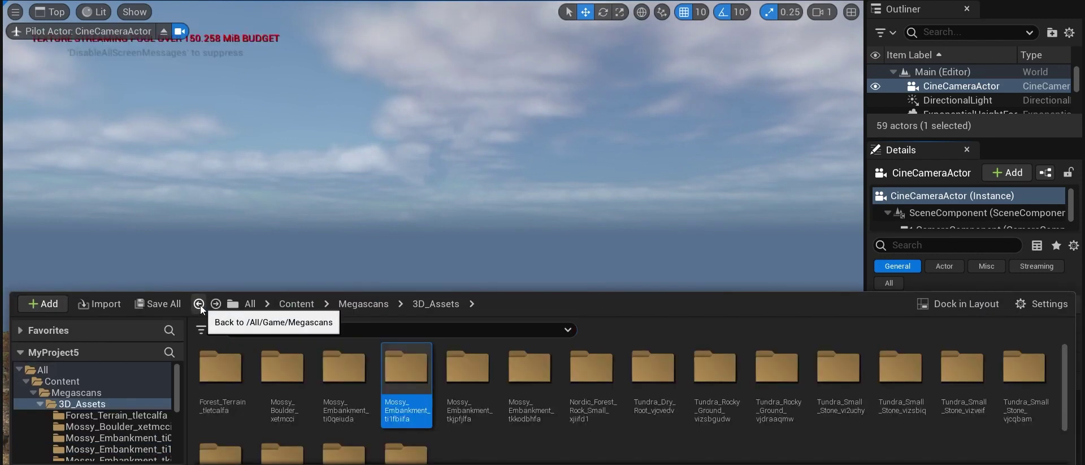
left_click(199, 304)
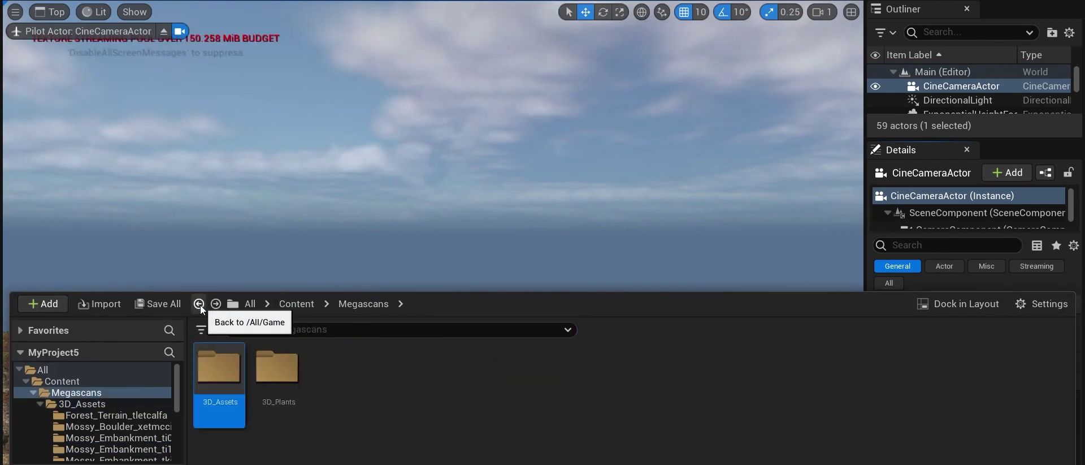
double_click(263, 362)
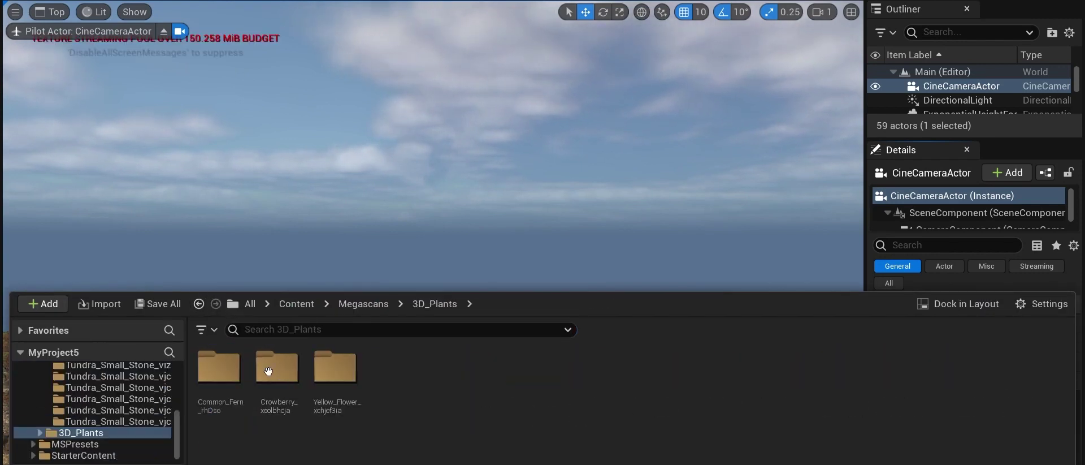
left_click(295, 380)
double_click(295, 380)
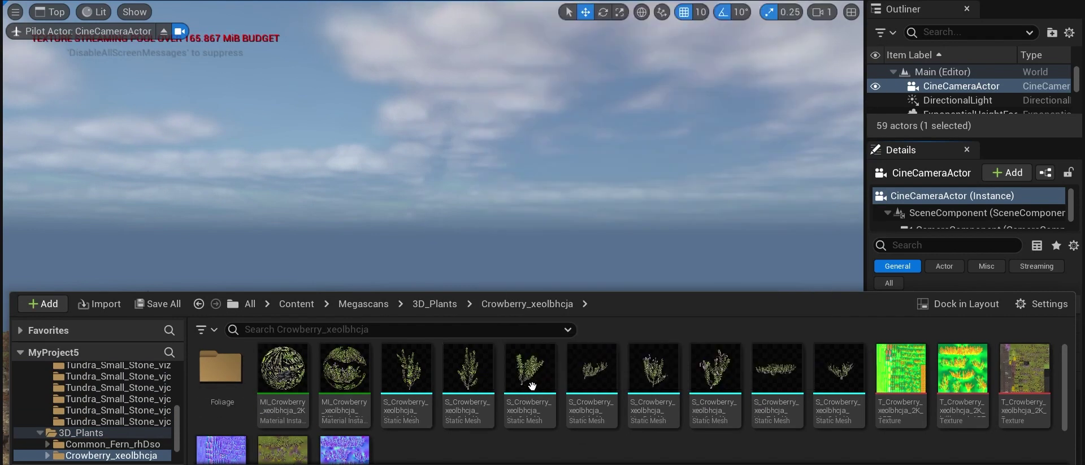
left_click_drag(504, 285, 472, 410)
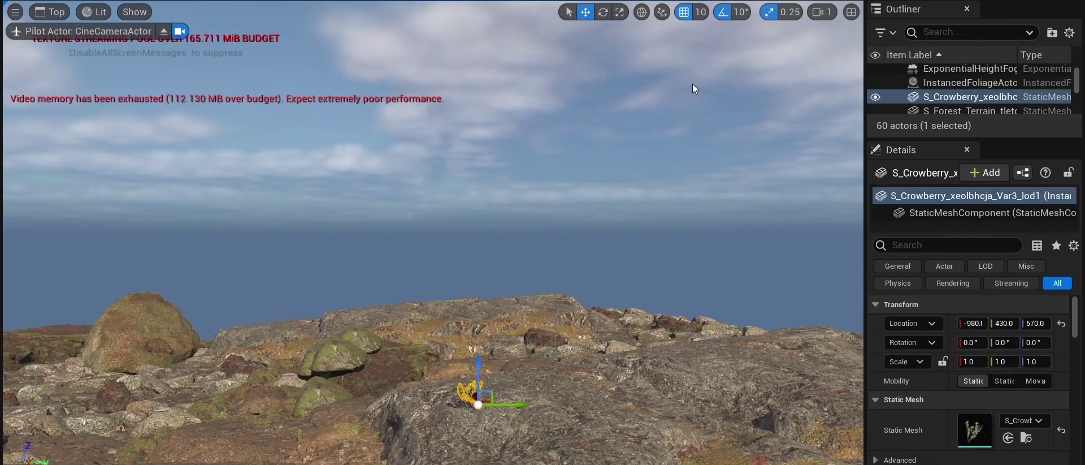
Step: Scatter several more crowberry variations over the large rock and around the green mossy rocks
left_click(620, 12)
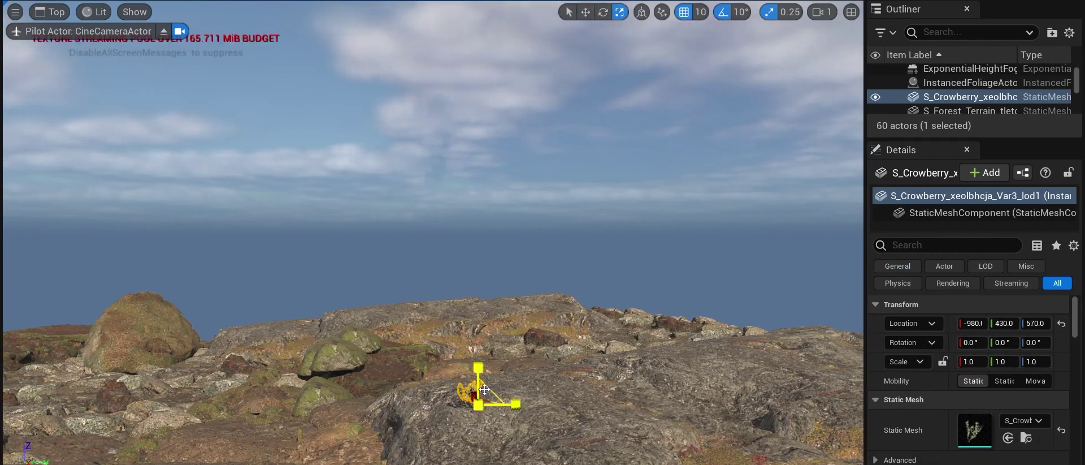
key("ctrl+space")
left_click_drag(654, 363, 279, 380)
key("ctrl+space")
left_click_drag(715, 373, 619, 362)
key("ctrl+space")
left_click_drag(779, 369, 448, 390)
key("ctrl+space")
key("ctrl+space")
left_click_drag(592, 368, 326, 404)
Step: Add common ferns from the Common_Fern_rhDso folder among the small rocks near the round boulder
key("ctrl+space")
double_click(282, 390)
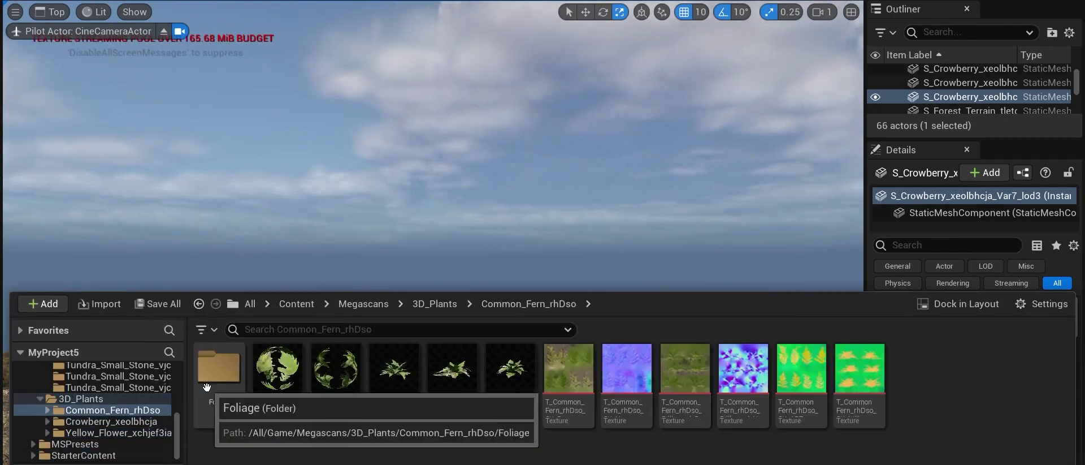
left_click_drag(295, 363, 36, 399)
key("ctrl+space")
Step: Place yellow flowers from the Yellow_Flower_xchjef3ia folder among the foreground rocks, scaling the Var13 one to 2.0 at X -870, Y 130, Z 510
key("ctrl+space")
left_click(118, 432)
left_click_drag(462, 378, 334, 416)
key("ctrl+space")
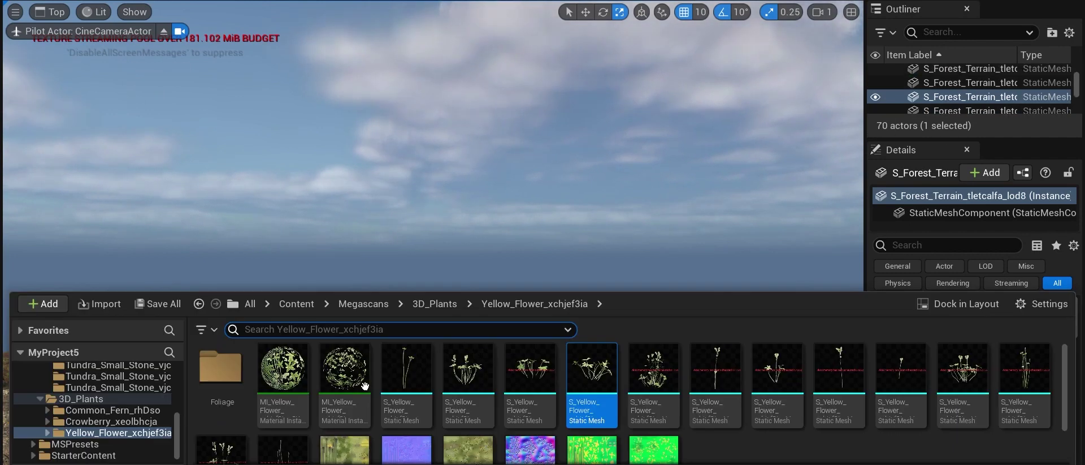
left_click_drag(592, 368, 181, 423)
key("ctrl+space")
left_click_drag(596, 377, 172, 423)
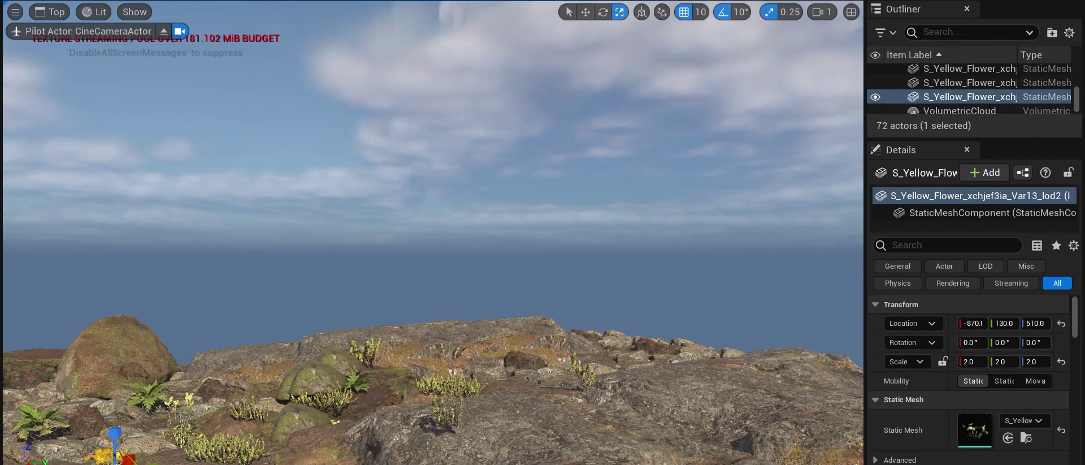
left_click(566, 273)
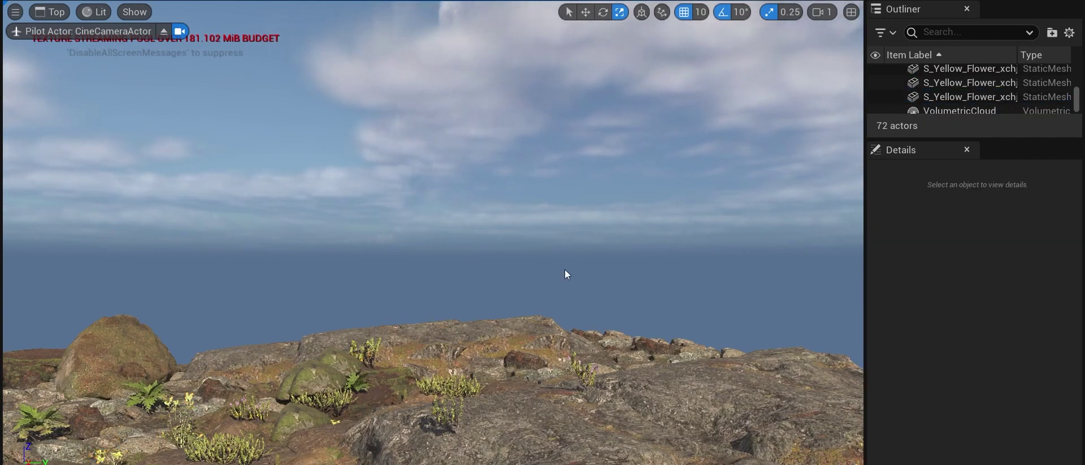
Step: Reframe the piloted cine camera low and close to the large rock, with two crowberry plants standing out against the sky
key("ctrl+z")
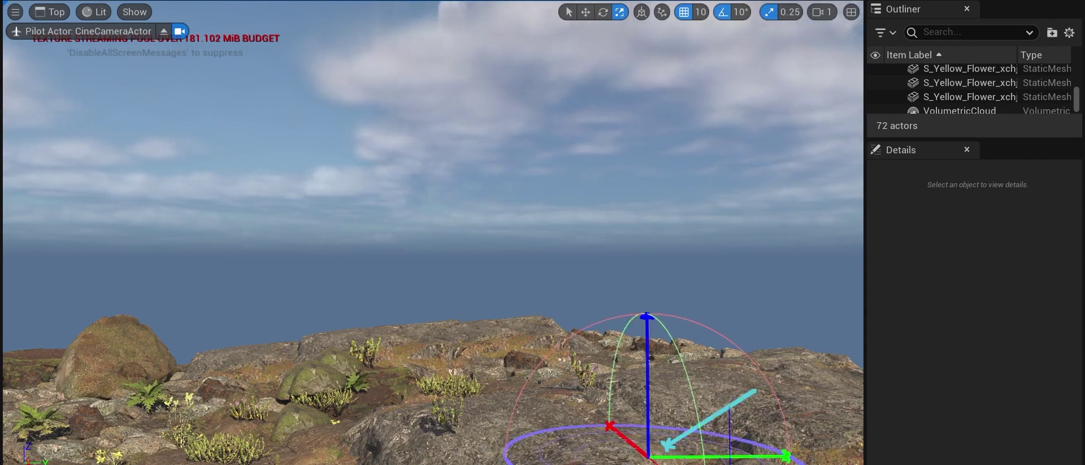
right_click_drag(728, 368, 727, 369)
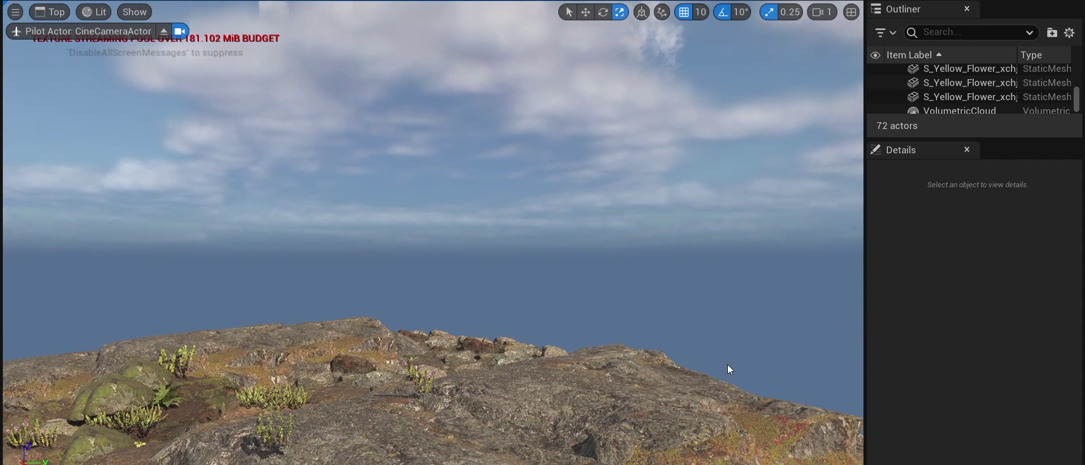
scroll(728, 365, "down", 5)
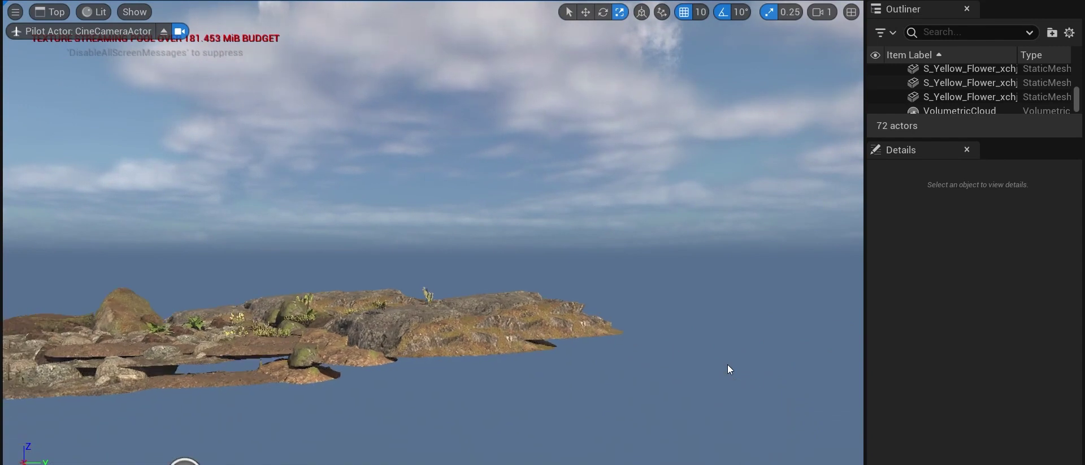
scroll(728, 369, "up", 2)
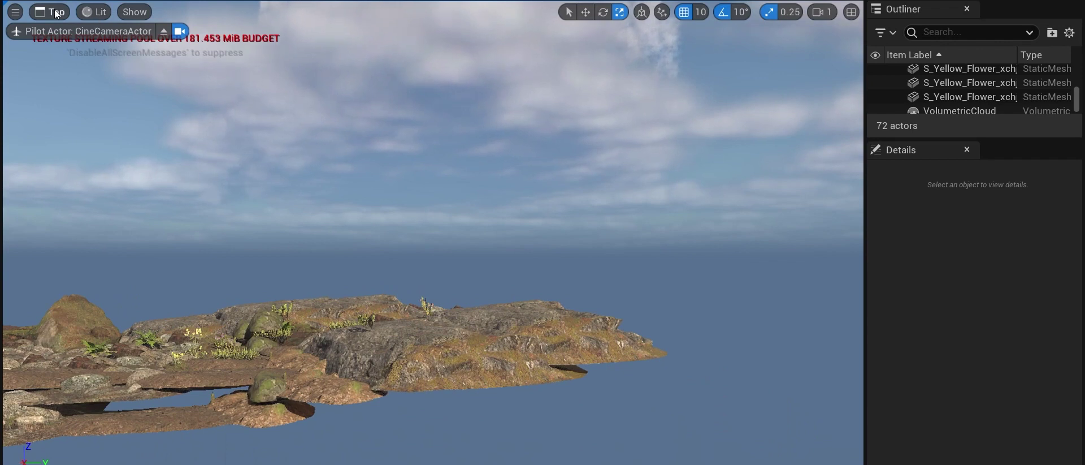
scroll(430, 267, "up", 5)
right_click_drag(431, 268, 330, 260)
key("d")
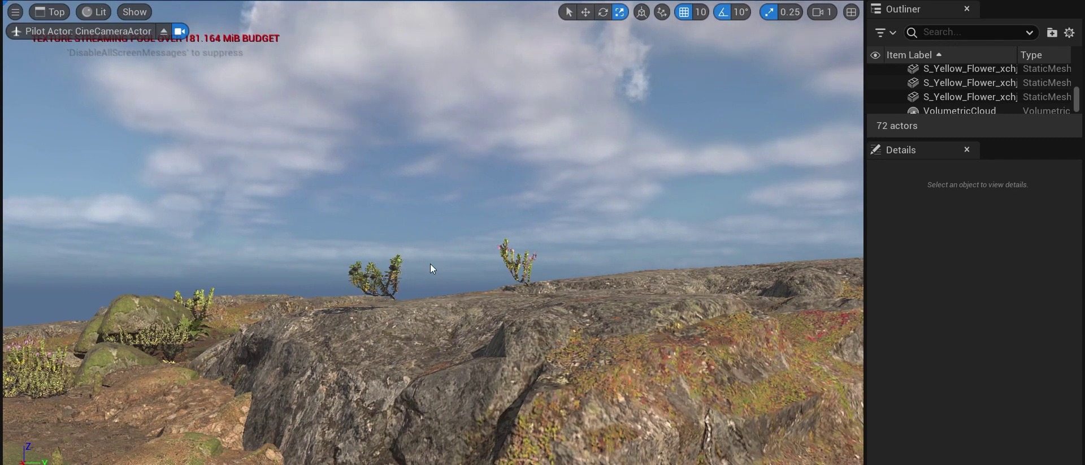
Step: Rotate the directional light to a low sun angle that gives an orange sunset sky behind dark rocks
key("ctrl+l")
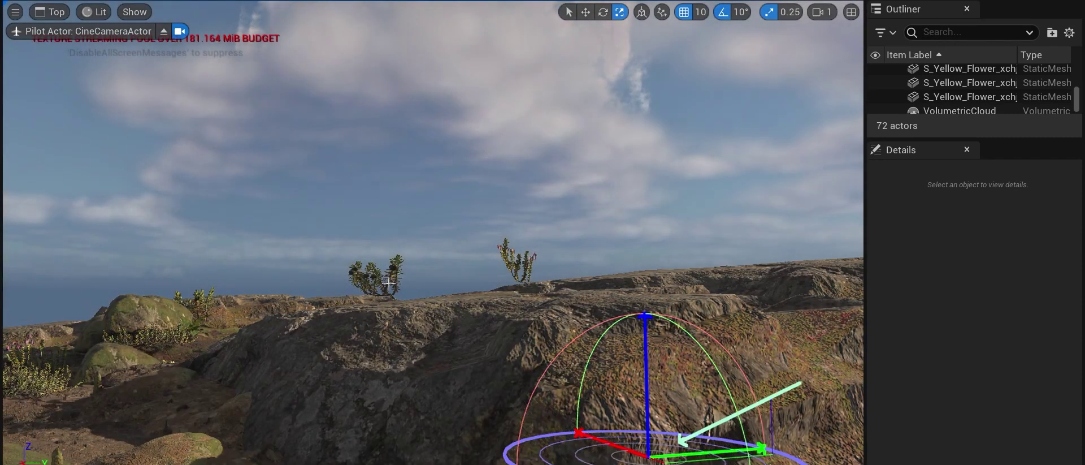
key("ctrl+l")
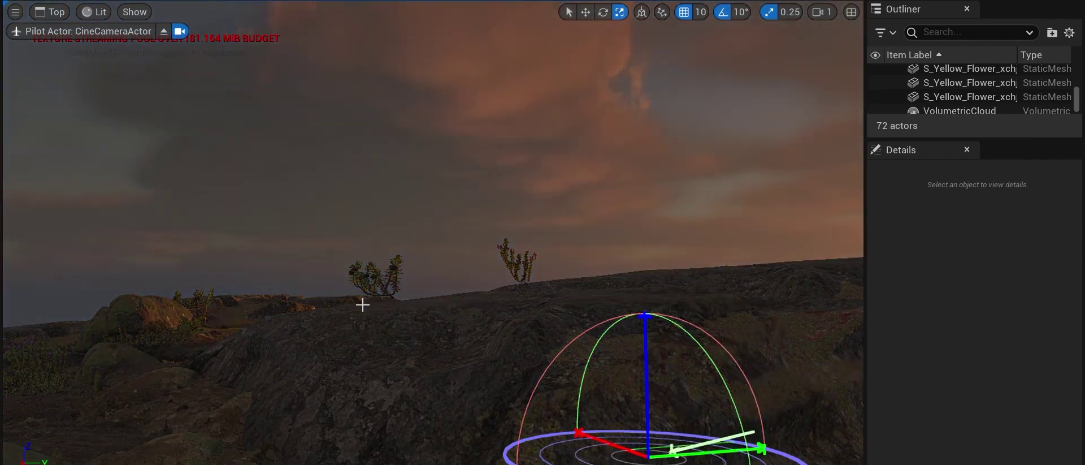
key("ctrl+l")
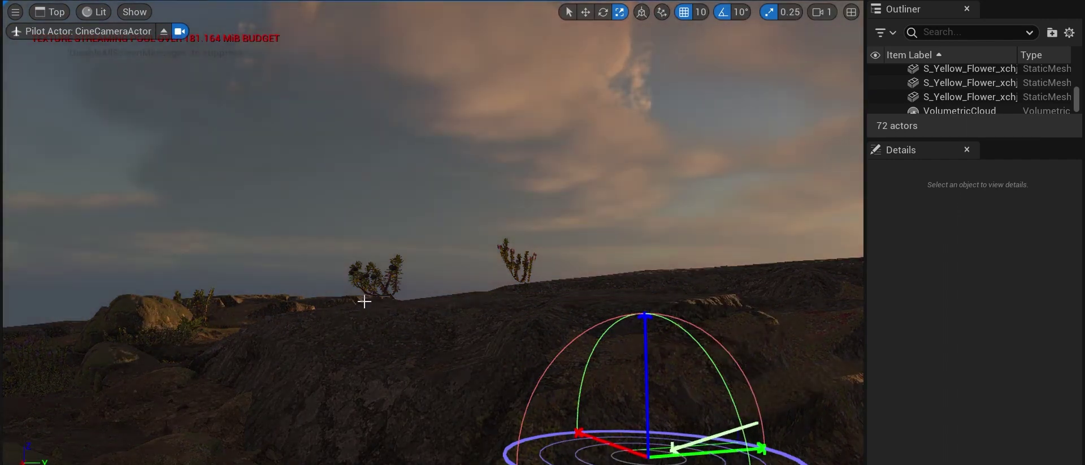
key("ctrl+l")
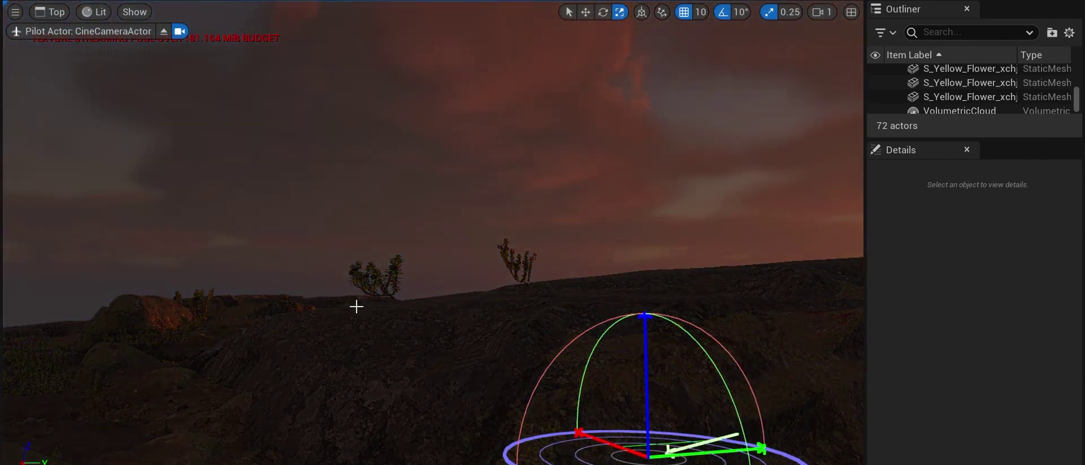
key("ctrl+l")
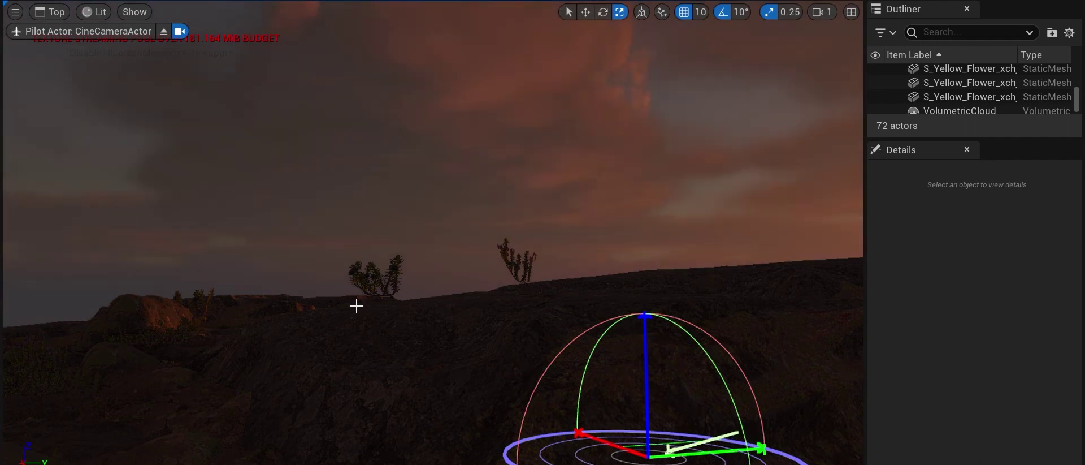
key("ctrl+l")
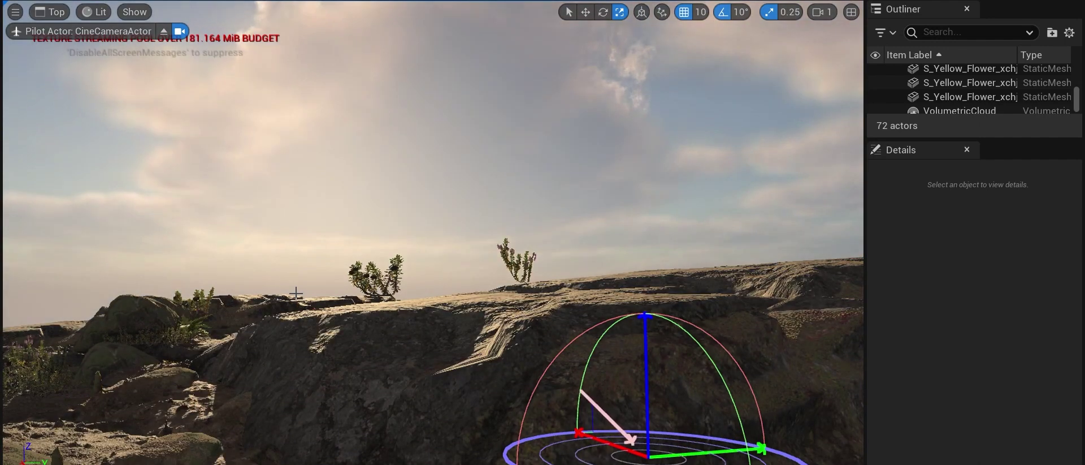
key("ctrl+l")
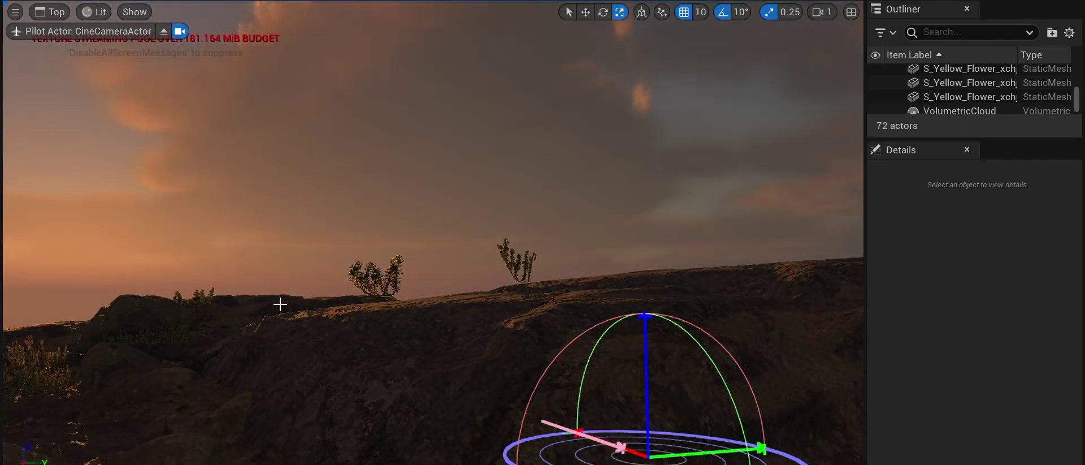
left_click(280, 304)
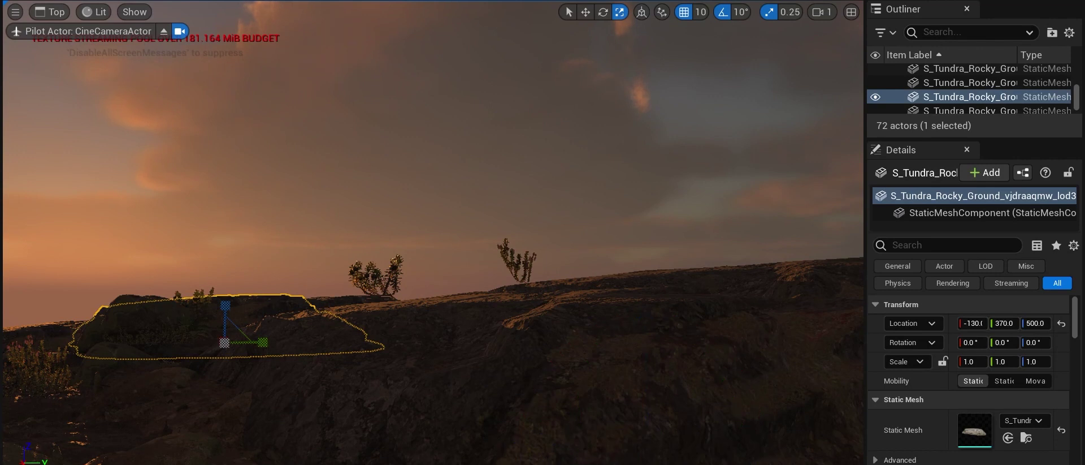
key("Escape")
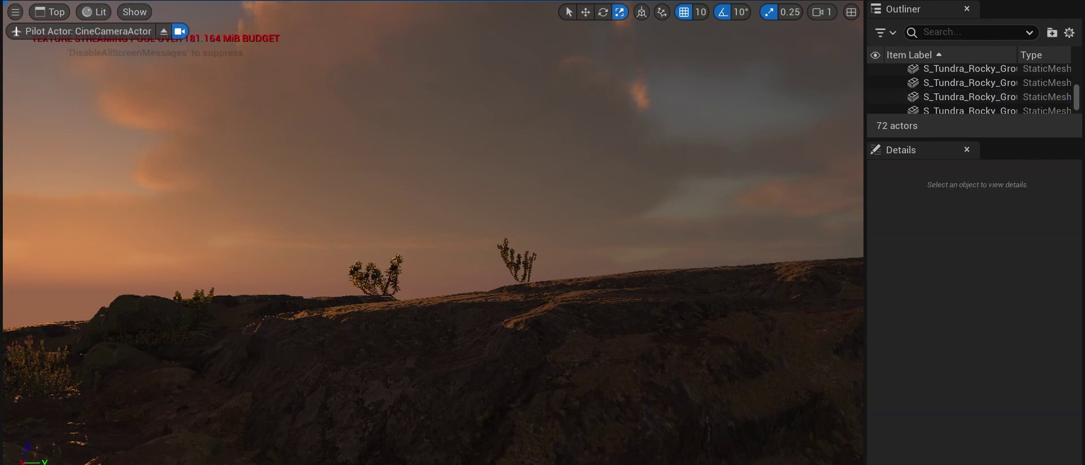
Step: Add a level sequence and save it as NewLevelSequence in the Content folder
left_click(243, 1)
left_click(300, 0)
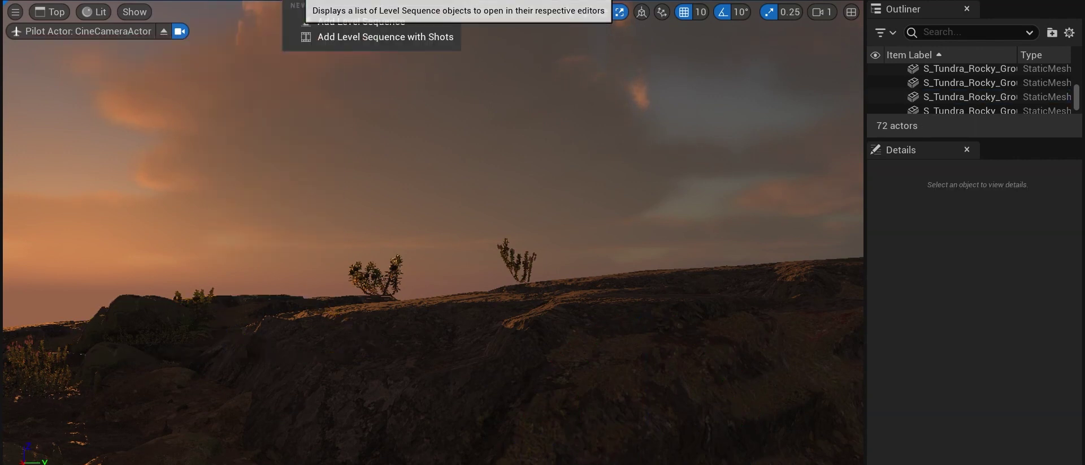
left_click(379, 22)
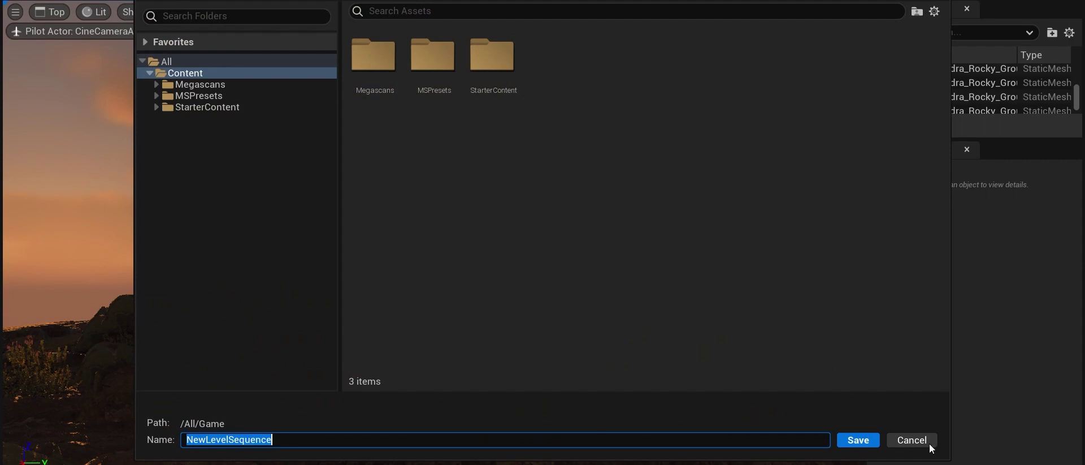
left_click(873, 443)
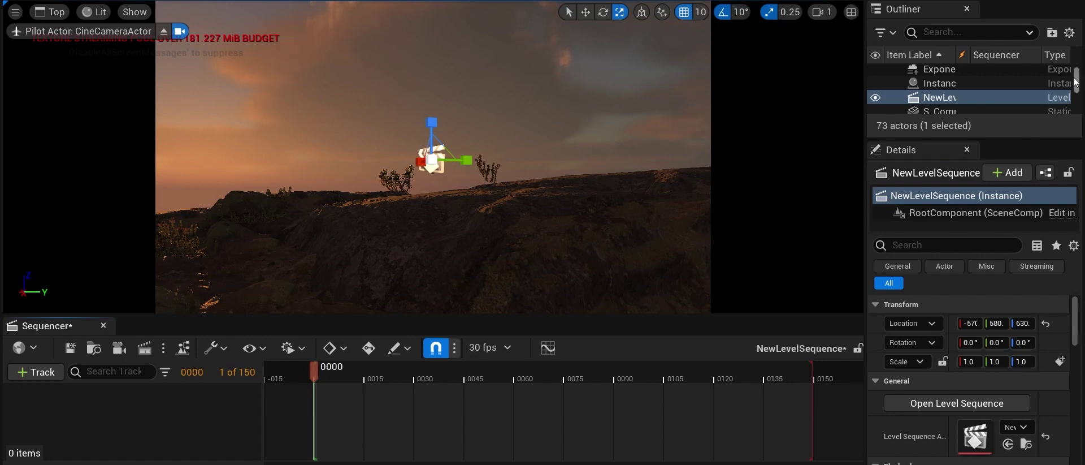
Step: Add the CineCameraActor to the level sequence with a camera cut and set the frame rate to 24 fps
left_click_drag(1079, 82, 1078, 71)
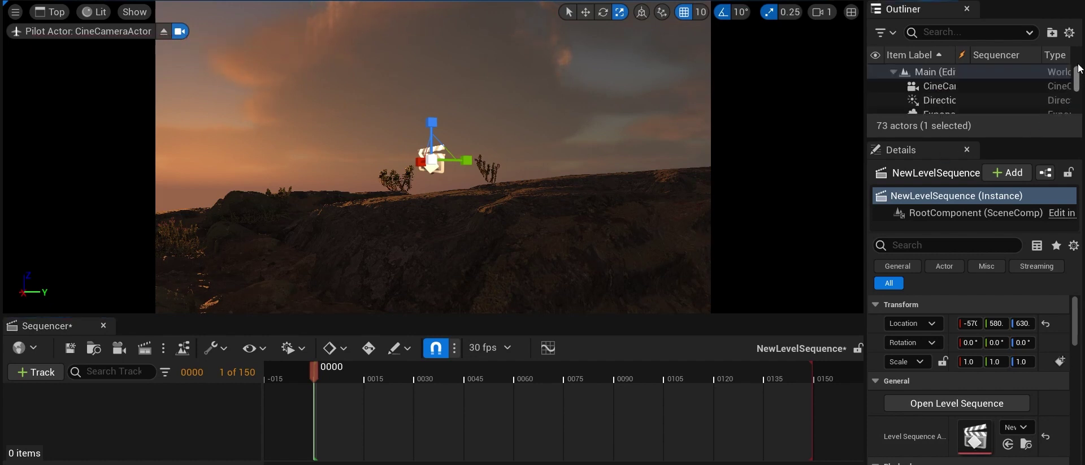
left_click(993, 86)
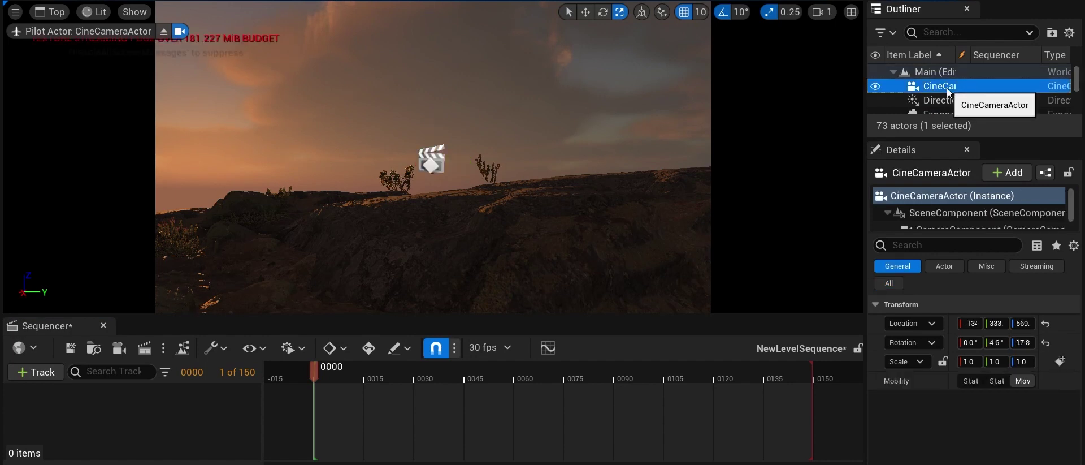
left_click_drag(949, 91, 689, 178)
left_click_drag(351, 392, 334, 411)
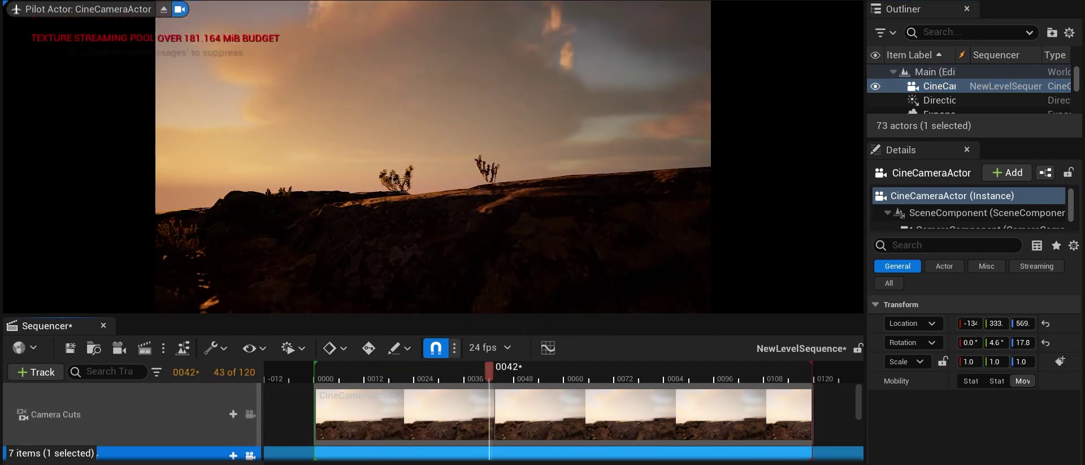
Step: Extend the sequence and its camera cut to 250 frames and play it back
left_click_drag(574, 401, 581, 402)
left_click_drag(278, 407, 292, 407)
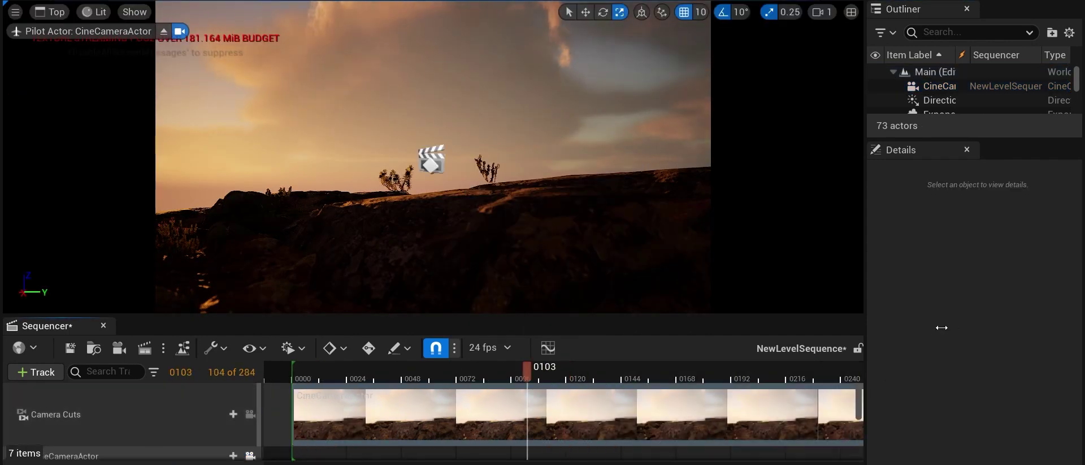
key("space")
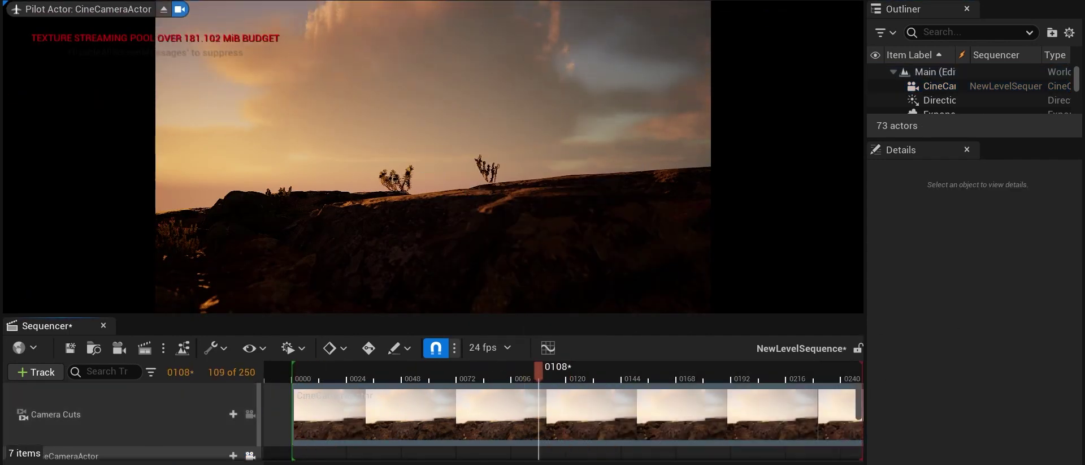
Step: Keyframe the camera's location at frame 249 to X -1222.0 and Y -168.0, and adjust the directional light's rotation
left_click_drag(857, 400, 856, 423)
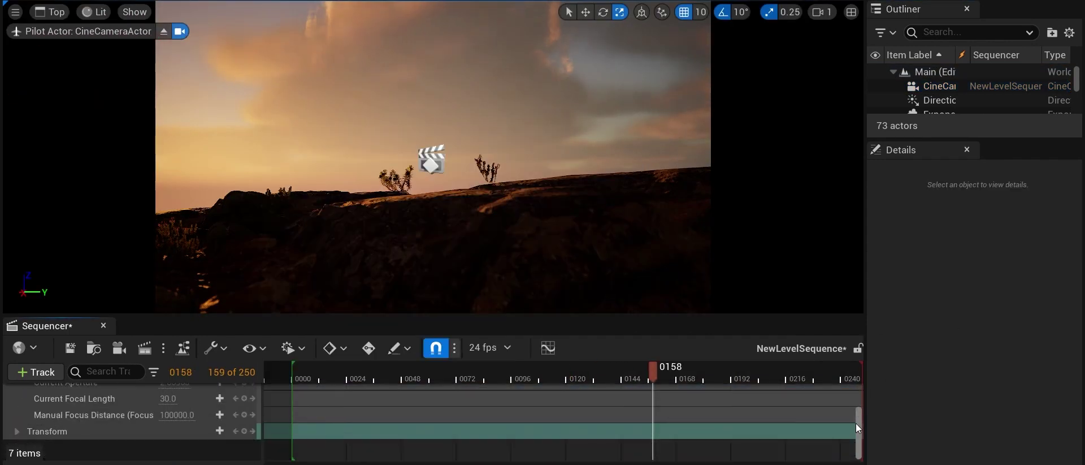
left_click(16, 430)
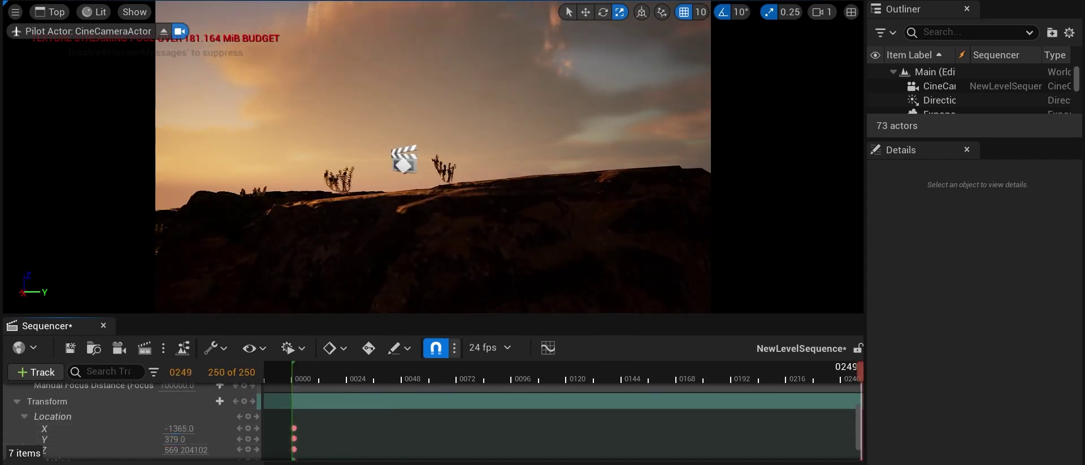
left_click(938, 100)
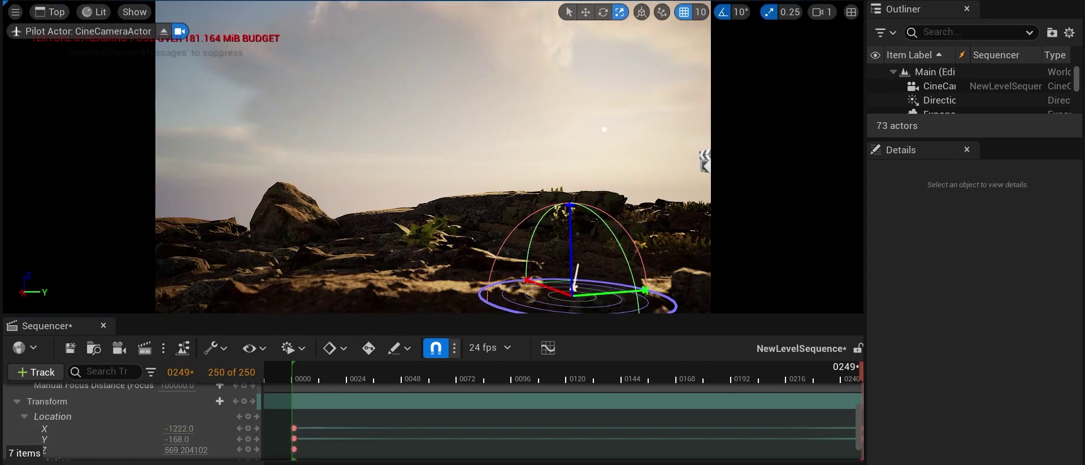
Step: Find the exponential height fog in the level and try a fog density of 0.0
scroll(1063, 84, "down", 3)
scroll(1017, 90, "down", 3)
left_click(938, 105)
left_click(961, 32)
type("fog")
left_click(942, 86)
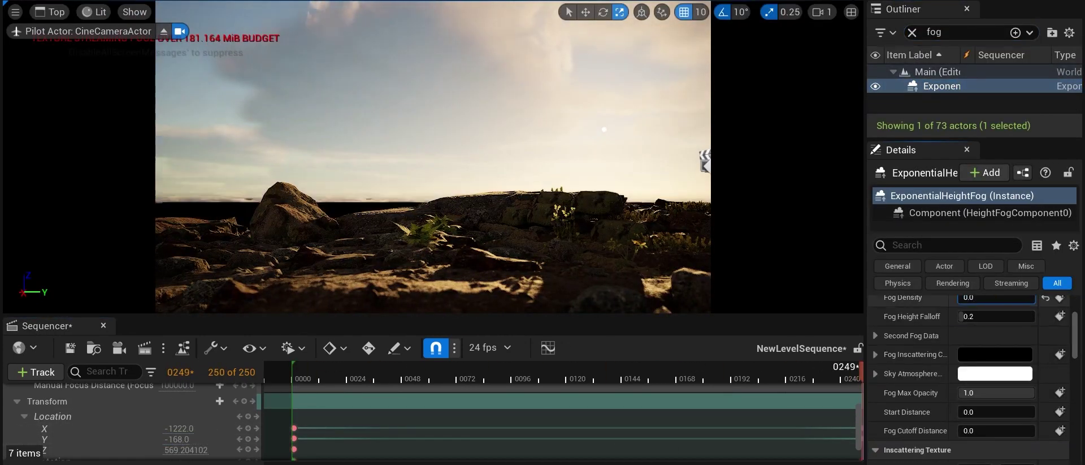
Step: Switch the viewport to Perspective and set the CineCameraActor's crop to 2.39
left_click(50, 12)
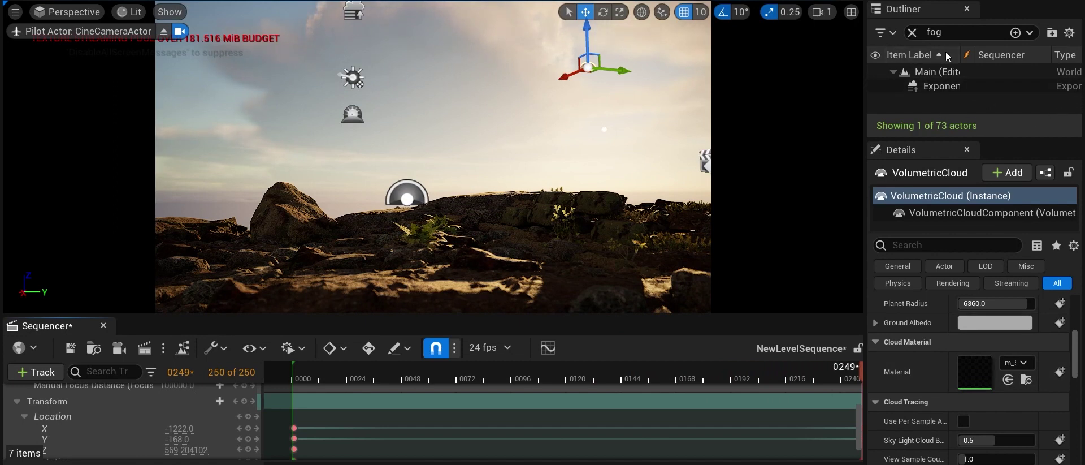
left_click(911, 32)
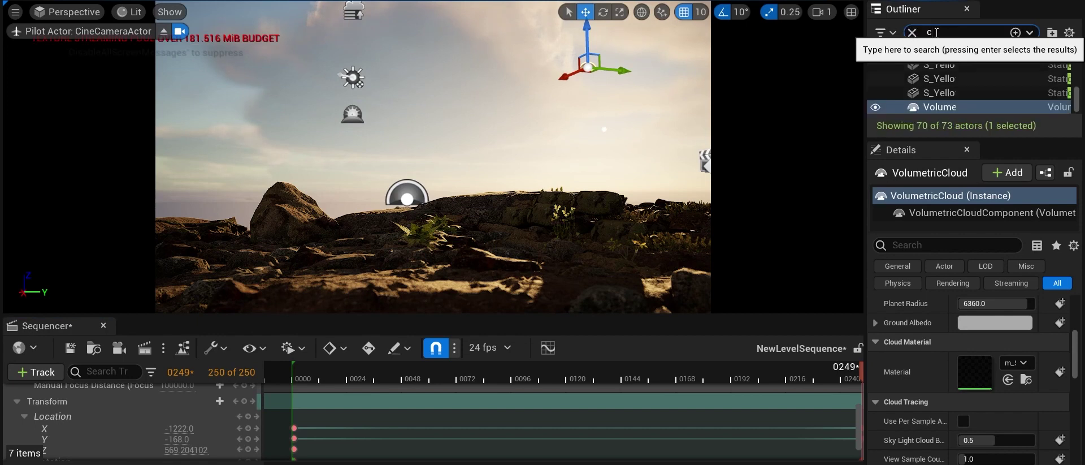
type("camera")
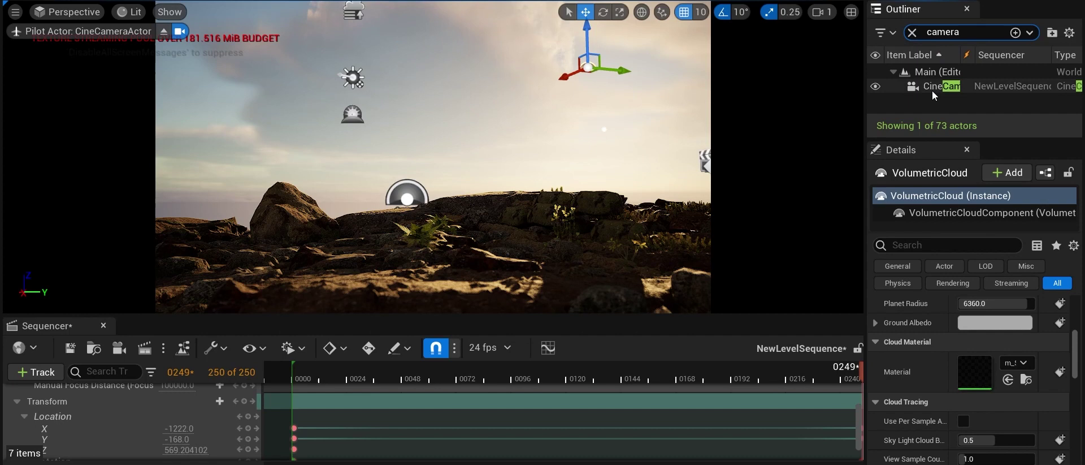
left_click(932, 89)
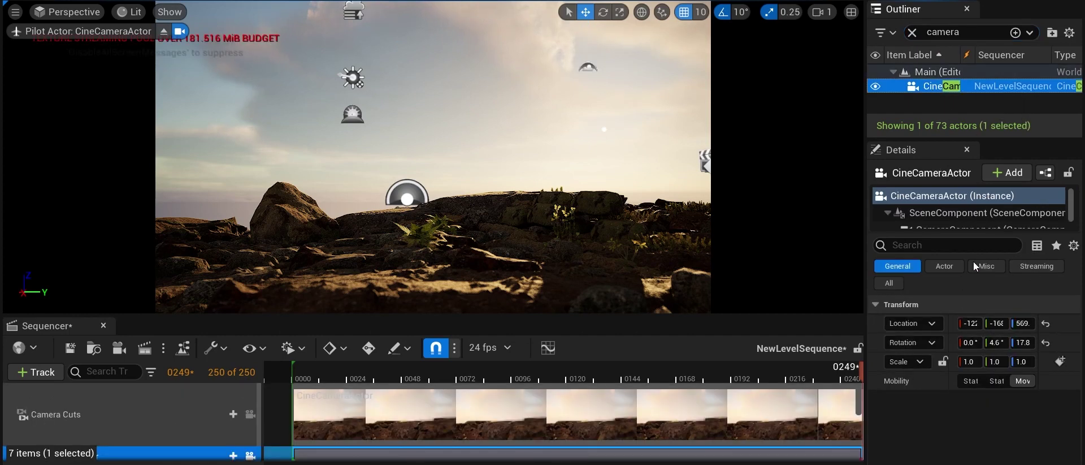
left_click(890, 283)
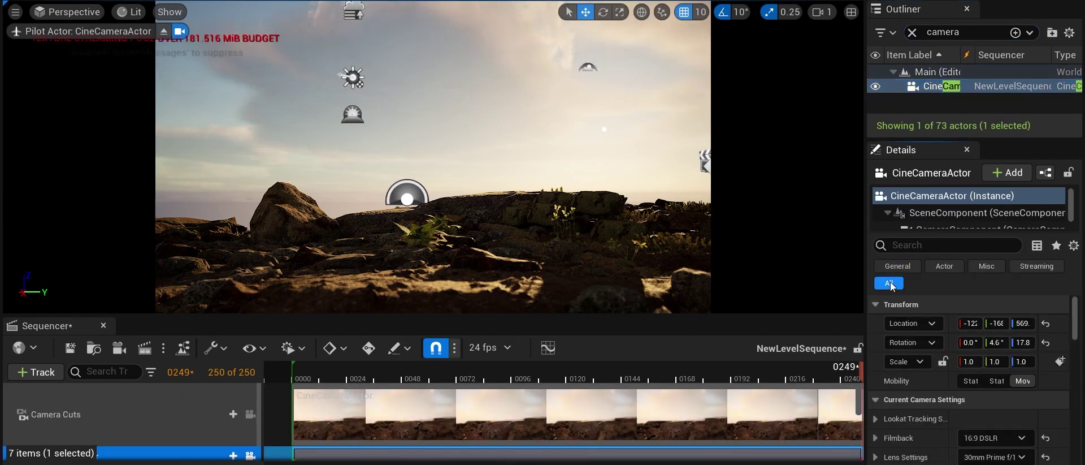
left_click_drag(1077, 310, 1077, 329)
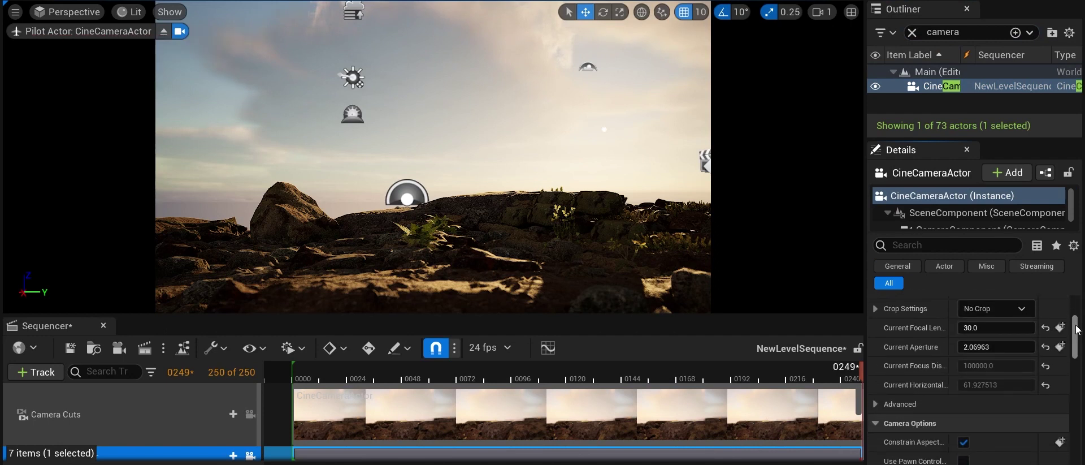
left_click(1016, 310)
left_click(988, 362)
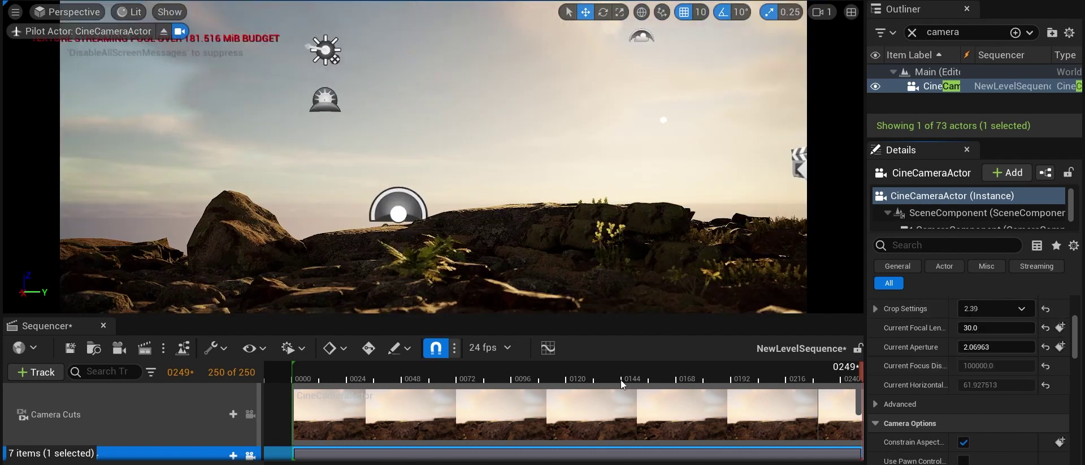
Step: Override the camera's post-process global illumination with the Lumen method, and enable both indirect lighting overrides, leaving the color white and intensity 1.0
left_click_drag(1078, 340, 1079, 375)
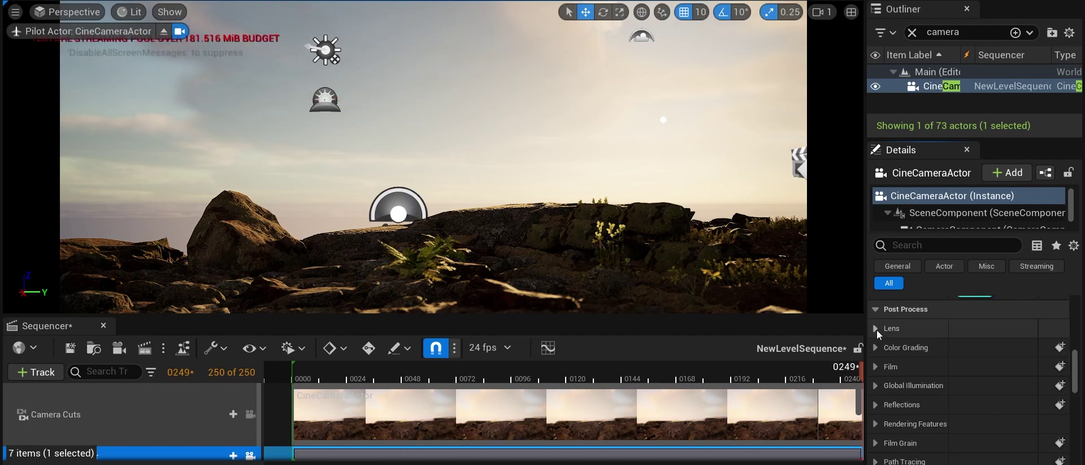
left_click(876, 385)
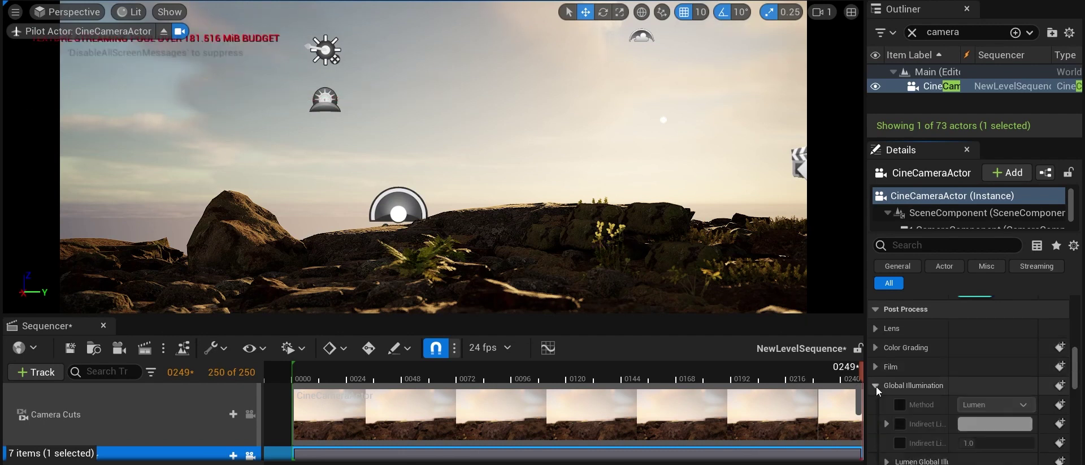
left_click(902, 405)
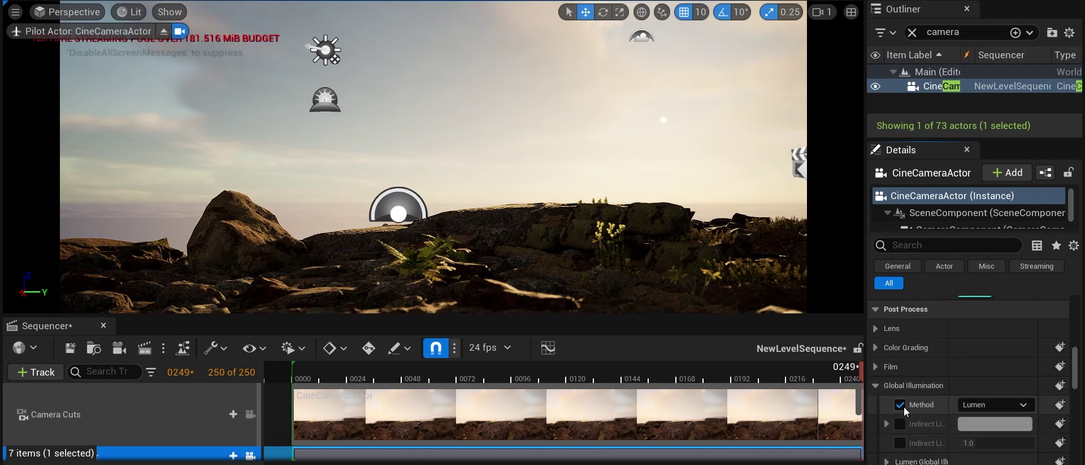
left_click(978, 406)
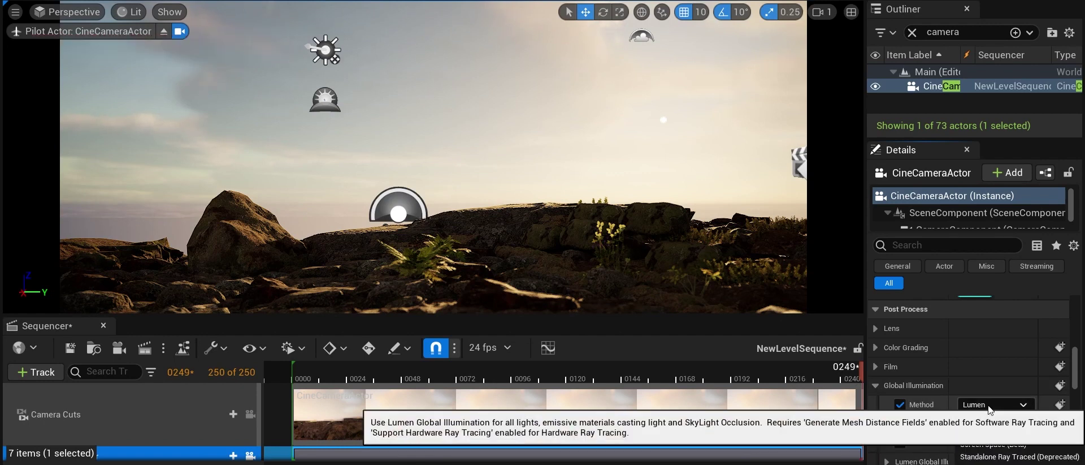
left_click(977, 433)
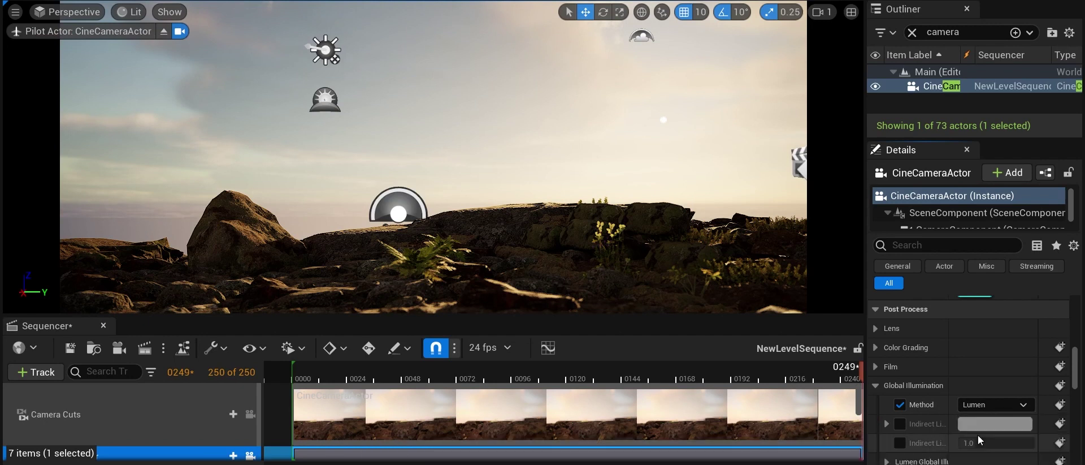
left_click(904, 424)
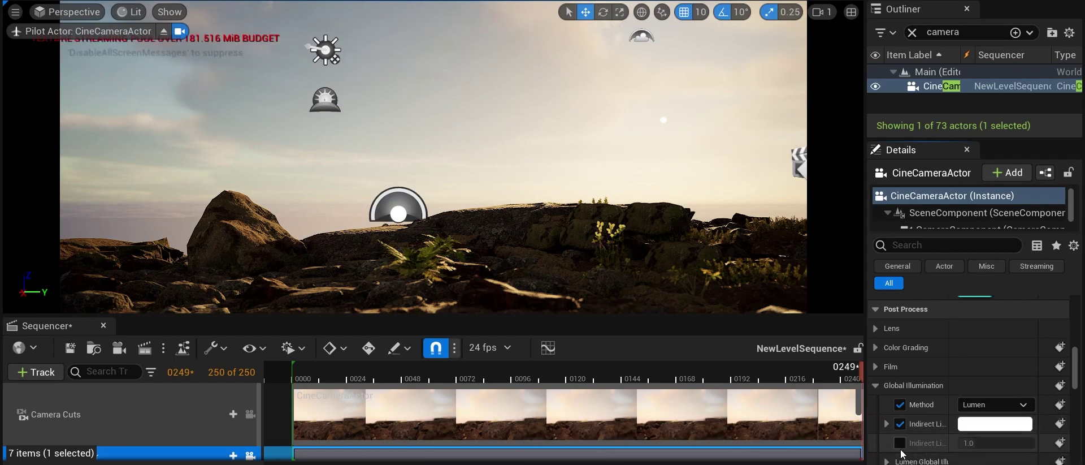
left_click(900, 444)
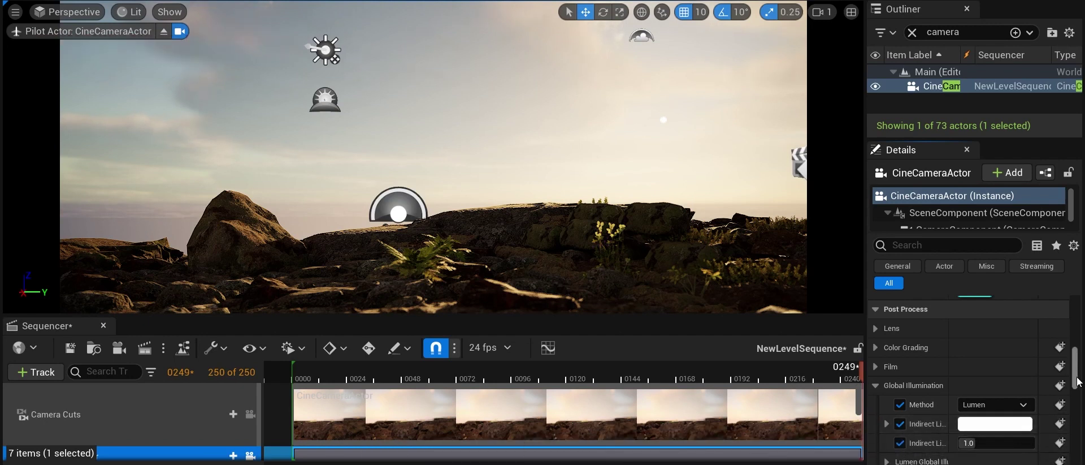
Step: Queue NewLevelSequence for a movie render with the Main map and start rendering it locally
left_click_drag(1077, 381, 1077, 390)
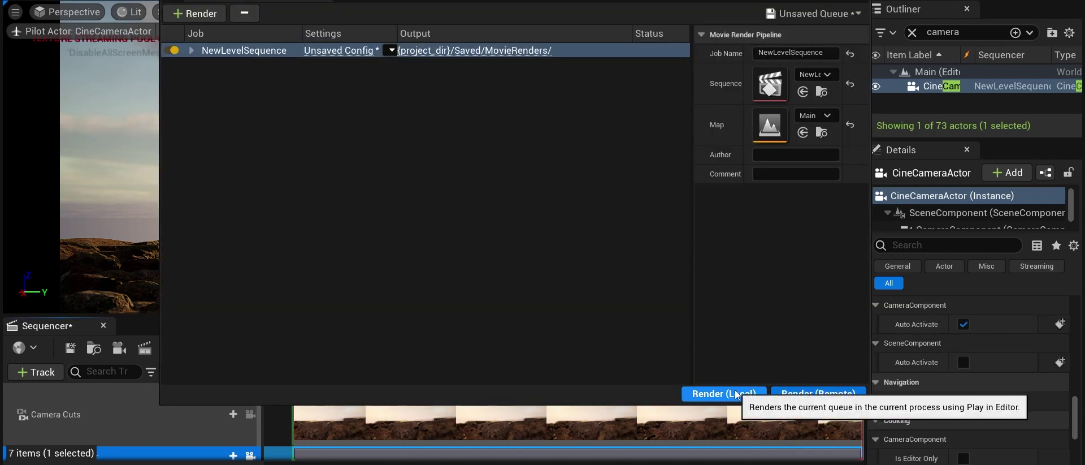
left_click(735, 390)
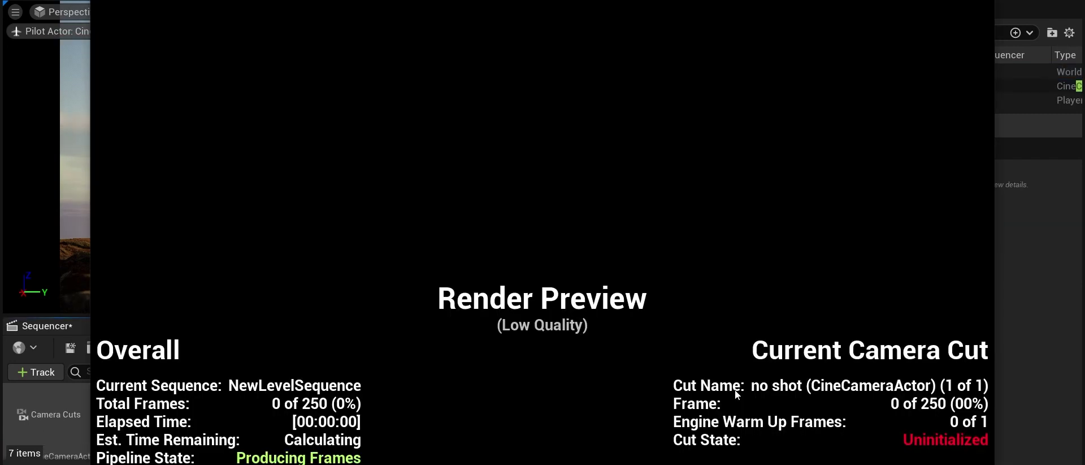